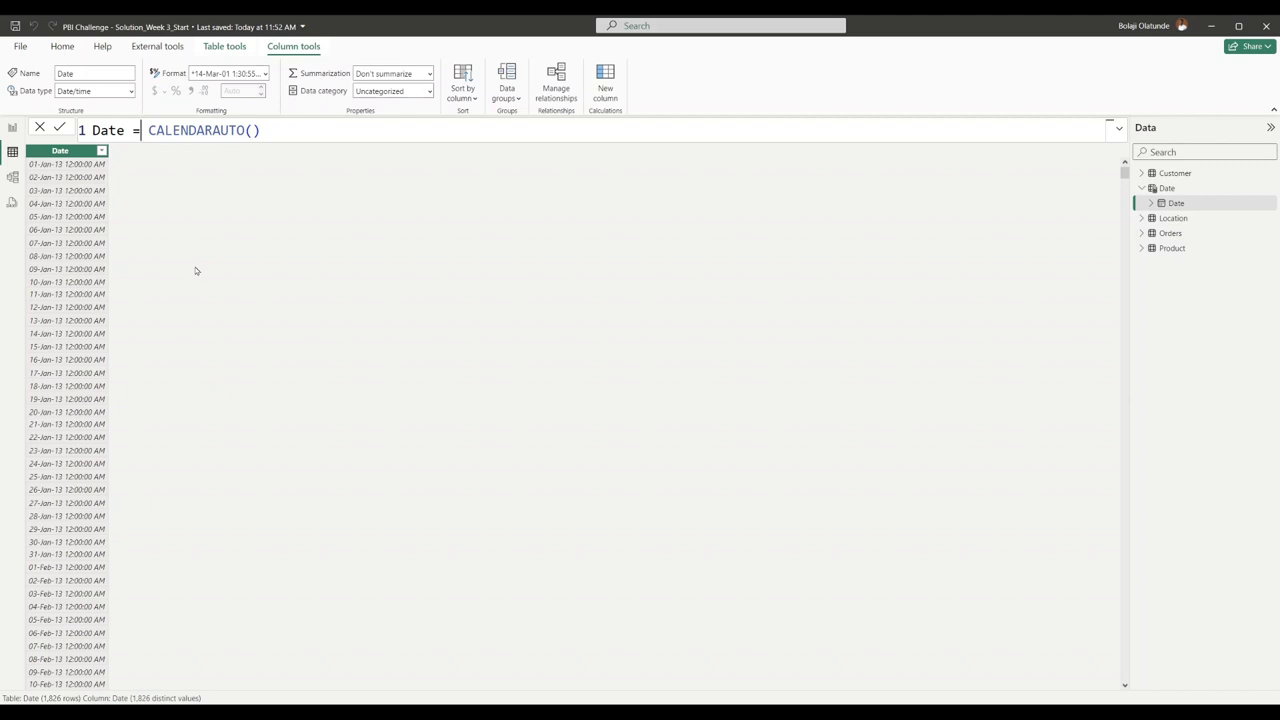
# Step: Insert ADDCOLUMNS( before CALENDARAUTO() and move CALENDARAUTO() onto its own indented line
pyautogui.hotkey('shift', 'Return')
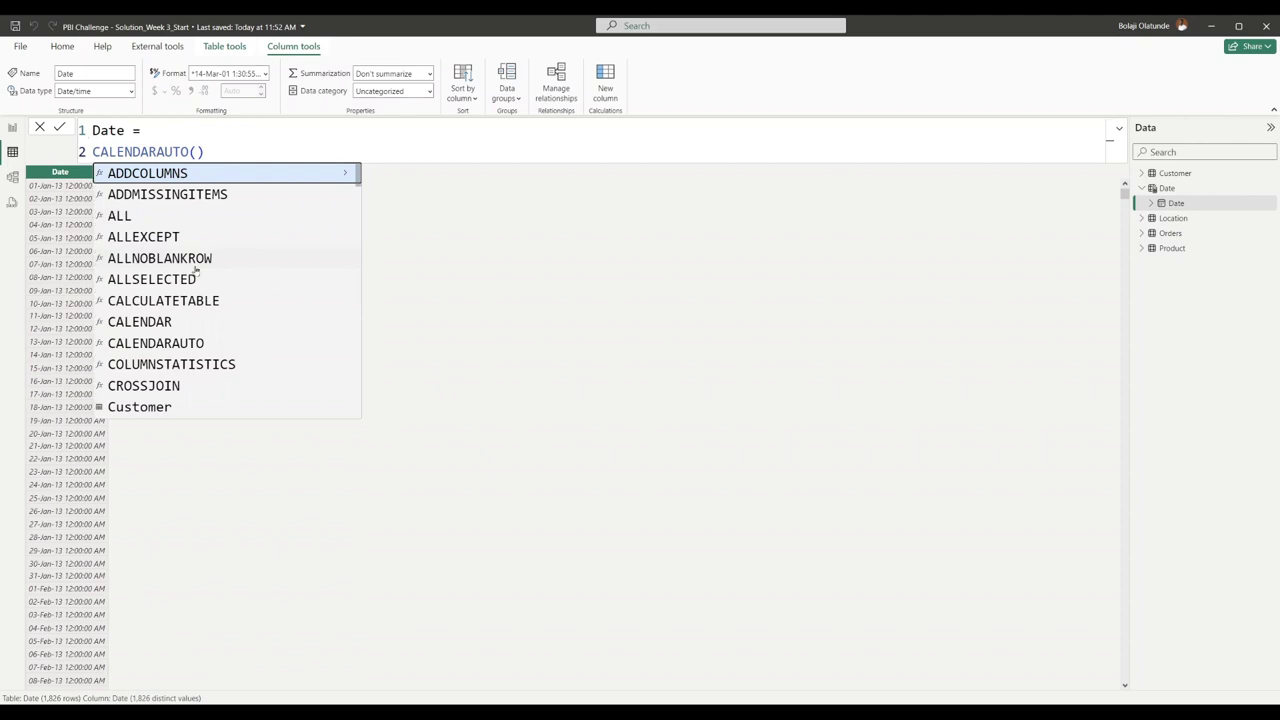
pyautogui.write('A')
pyautogui.press('Tab')
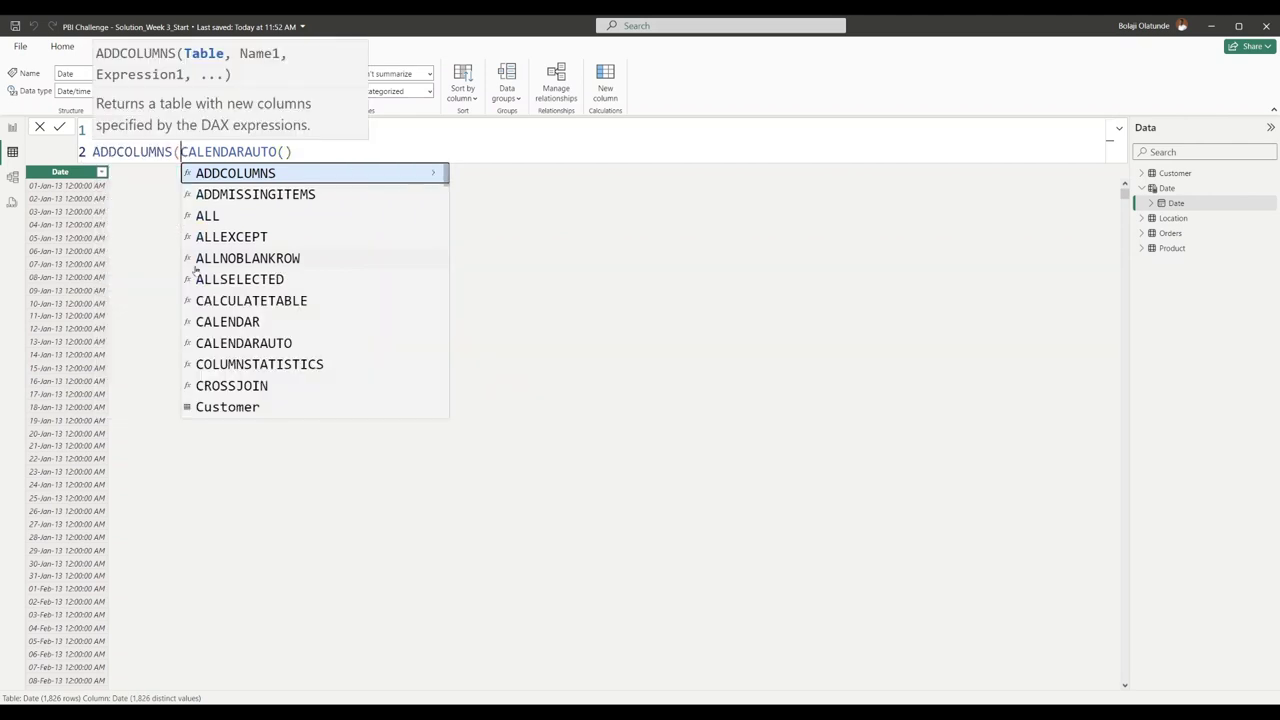
pyautogui.hotkey('shift', 'Return')
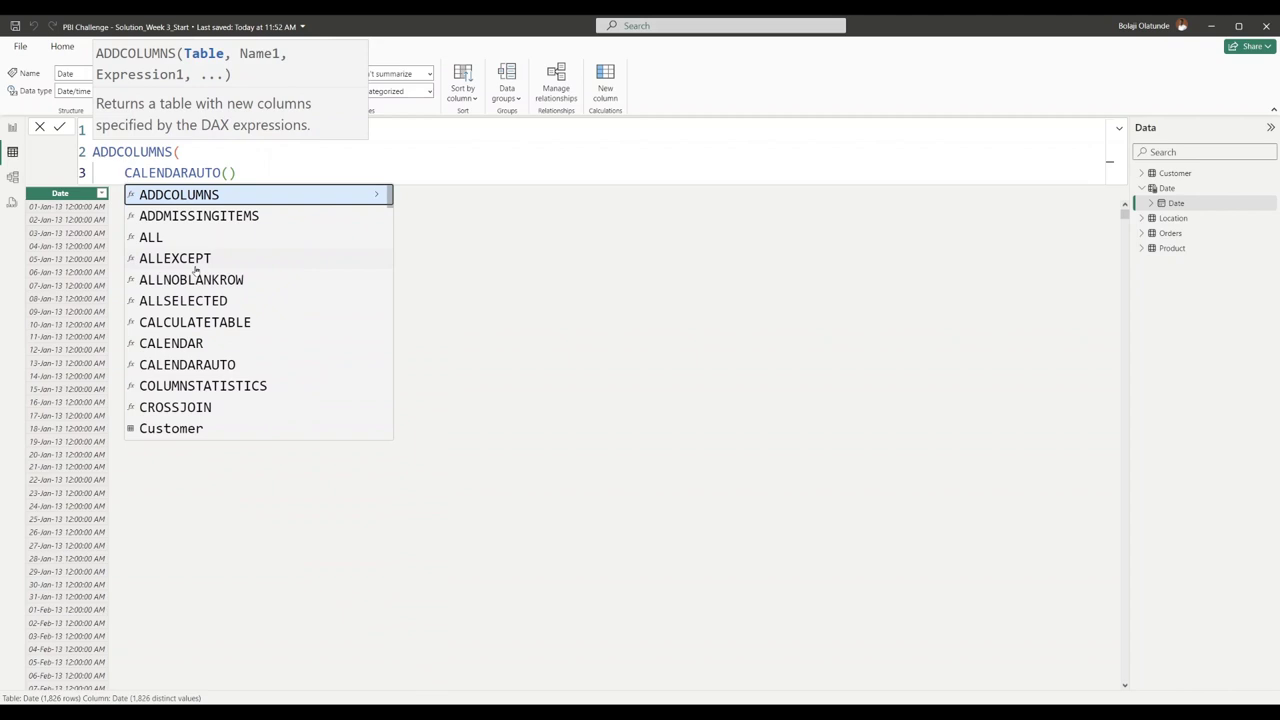
pyautogui.click(250, 172)
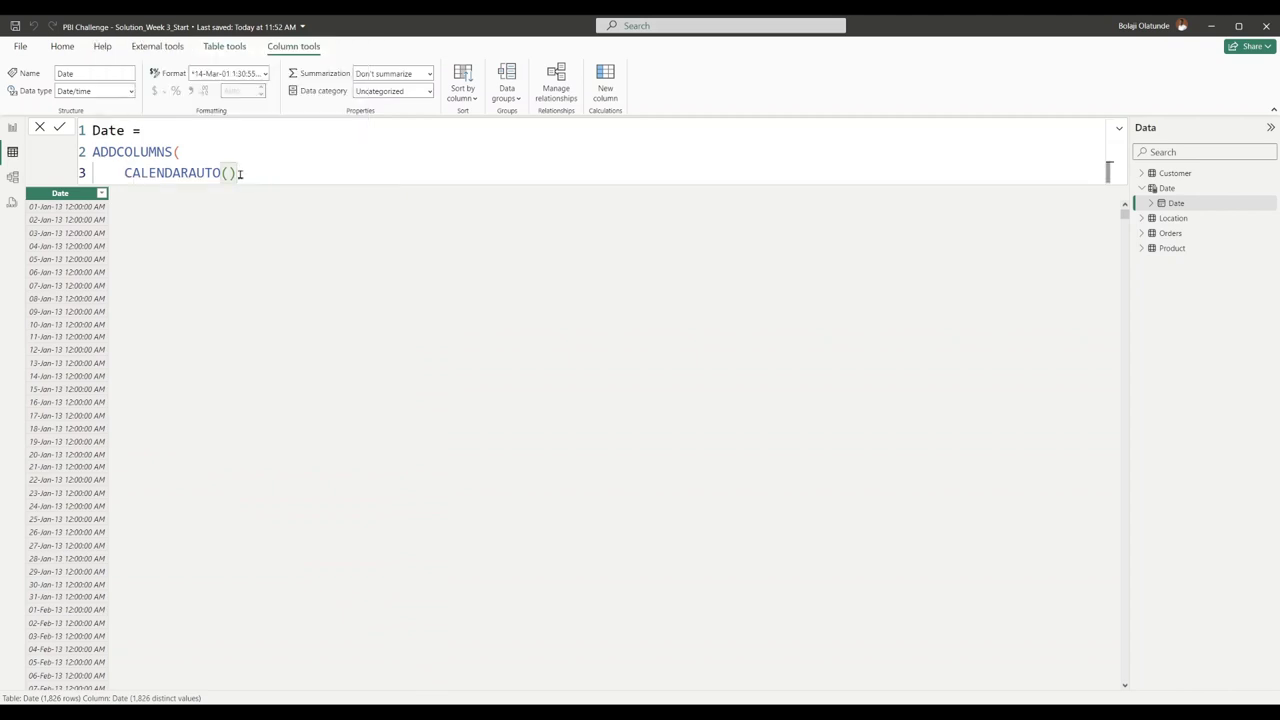
# Step: Review the ADDCOLUMNS function description, then add a comma after CALENDARAUTO()
pyautogui.press('Home')
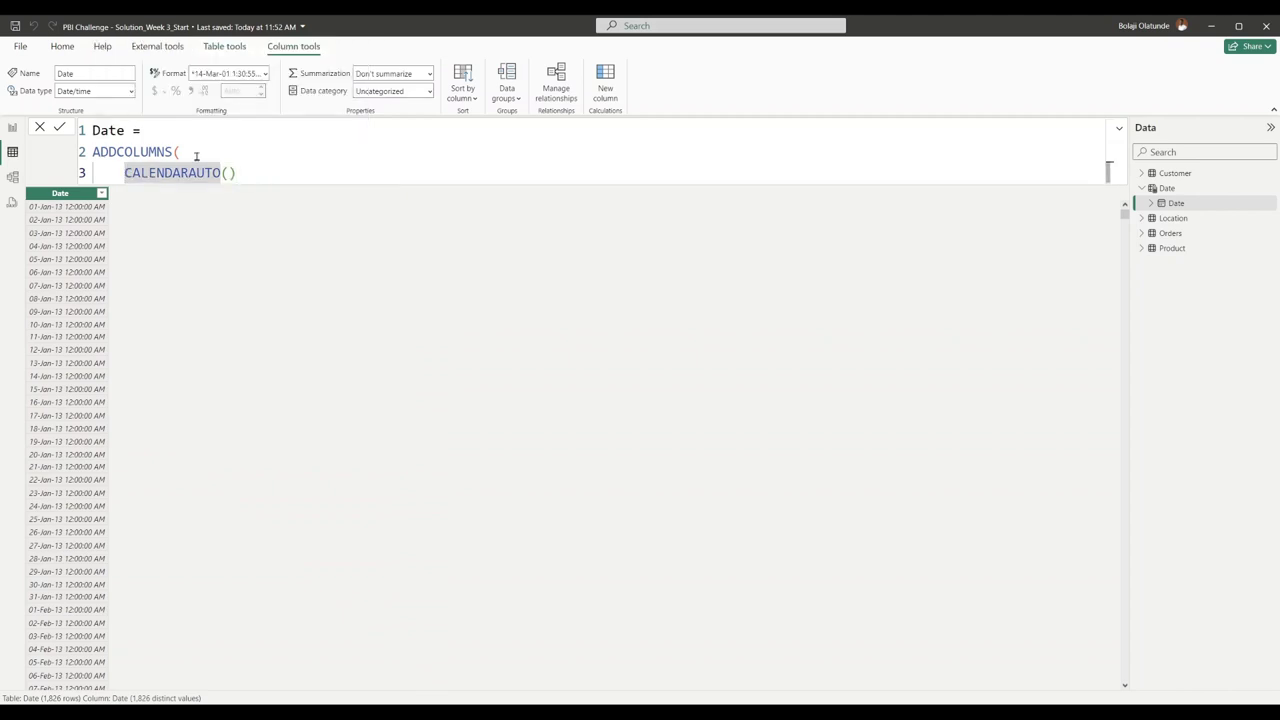
pyautogui.click(185, 151)
pyautogui.hotkey('ctrl', 'space')
pyautogui.click(163, 151)
pyautogui.hotkey('ctrl', 'space')
pyautogui.click(416, 173)
pyautogui.scroll(-1, 530, 182)
pyautogui.press('Escape')
pyautogui.click(272, 170)
pyautogui.write(',')
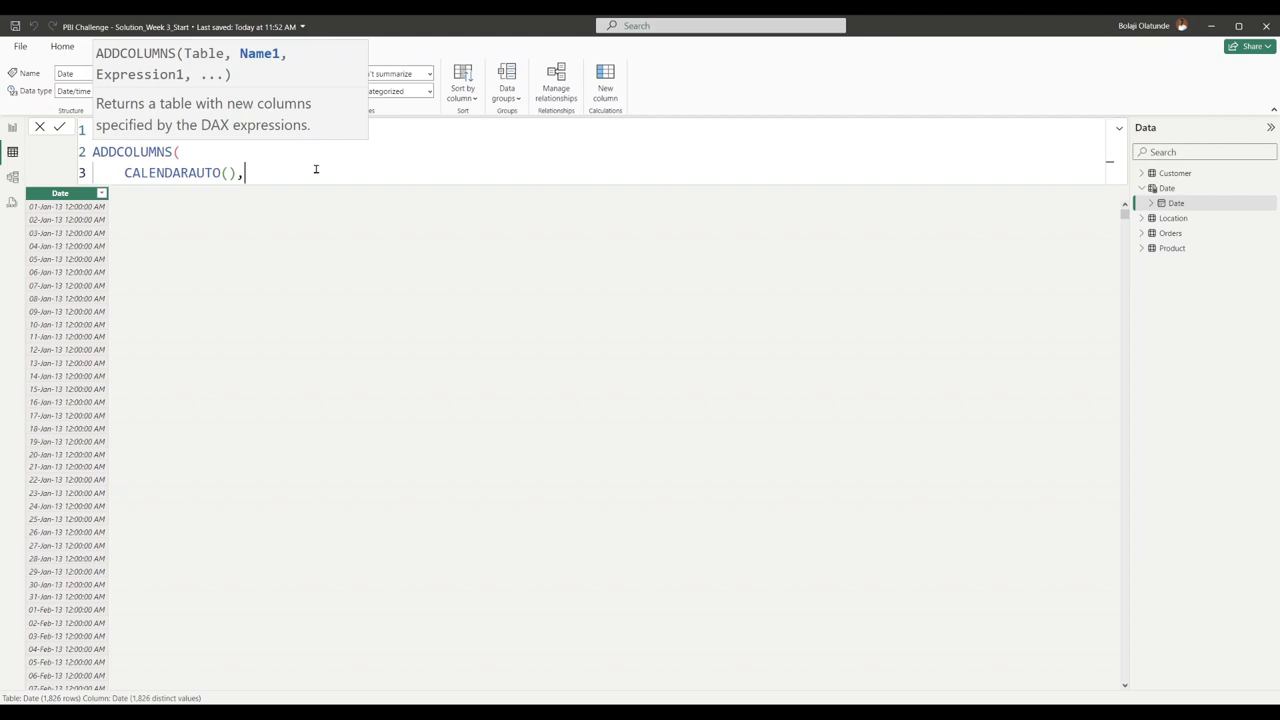
# Step: Add the line "Year", YEAR( [Date] ), close the ADDCOLUMNS parenthesis and commit the formula
pyautogui.press('Return')
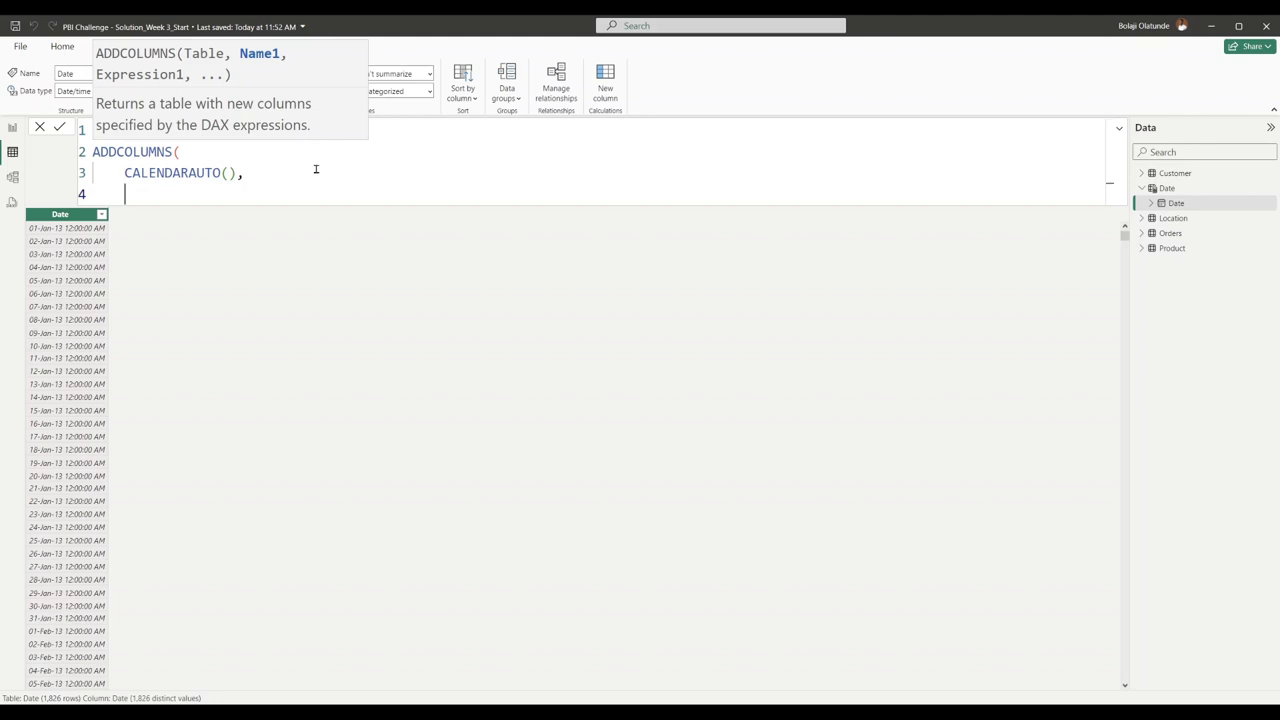
pyautogui.write('"year')
pyautogui.press('BackSpace')
pyautogui.press('BackSpace')
pyautogui.press('BackSpace')
pyautogui.press('BackSpace')
pyautogui.write('Year",')
pyautogui.press('BackSpace')
pyautogui.press('BackSpace')
pyautogui.write('", ')
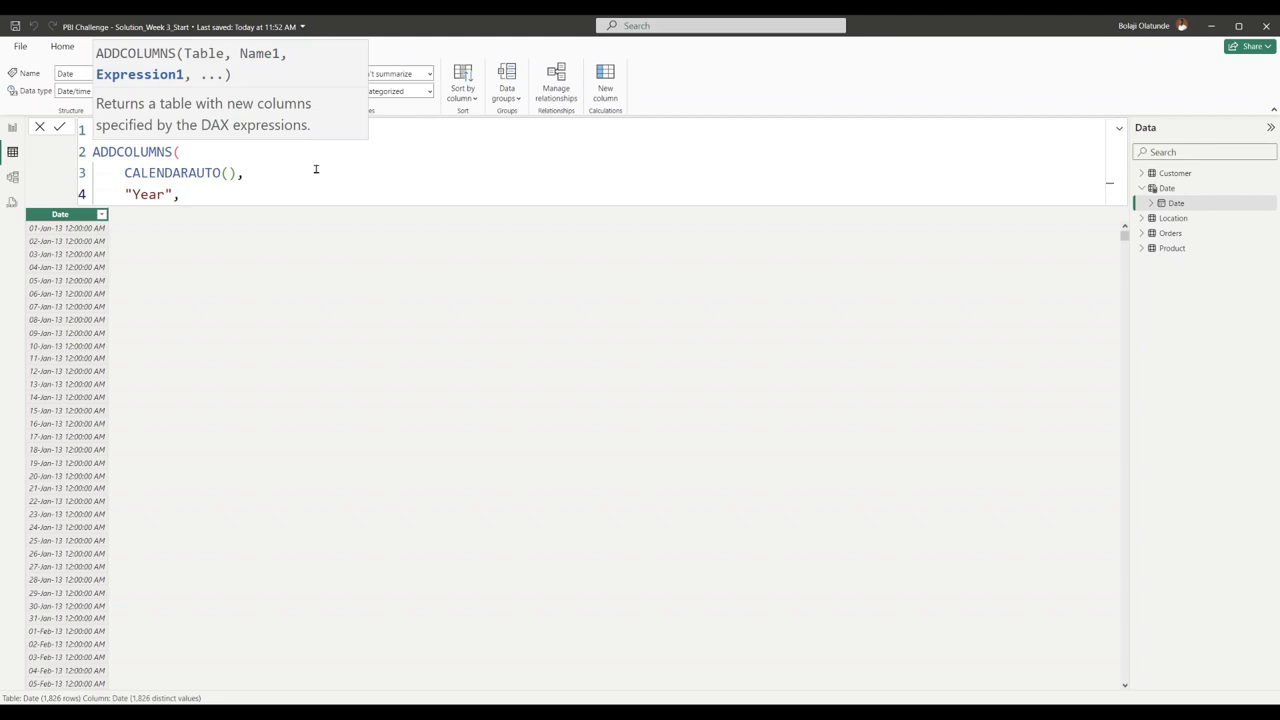
pyautogui.write('year')
pyautogui.press('Tab')
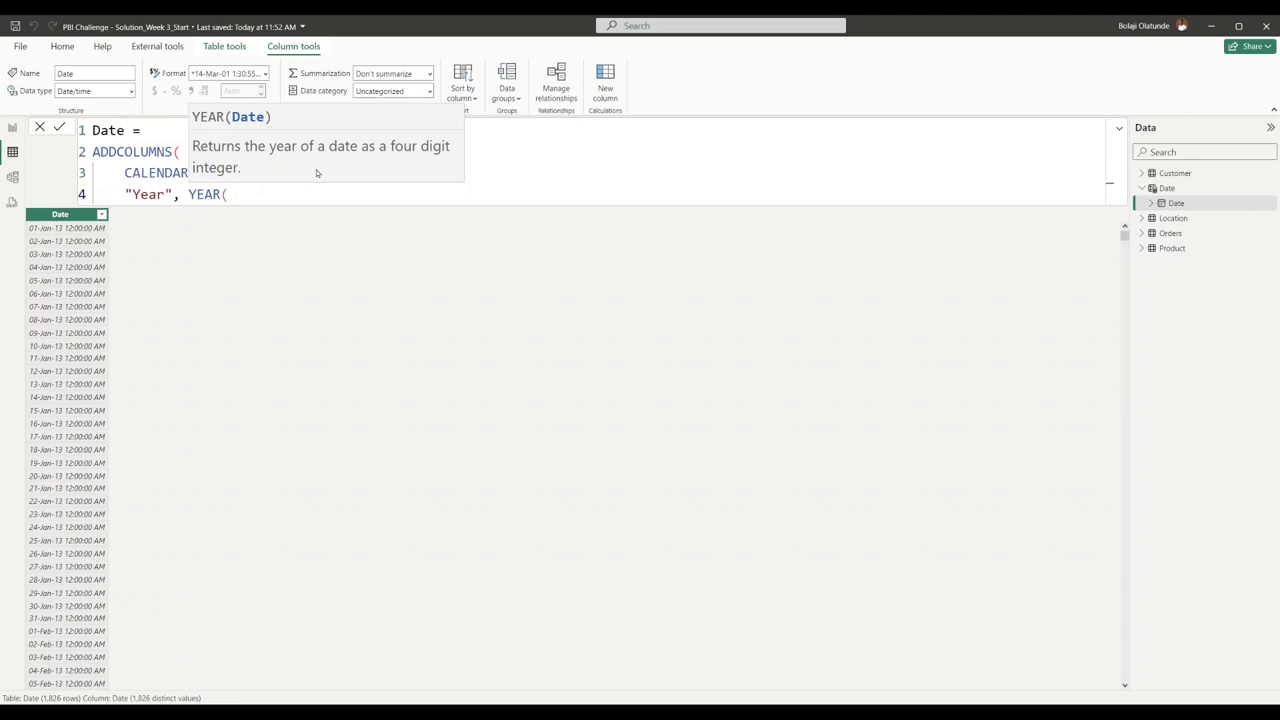
pyautogui.write('date')
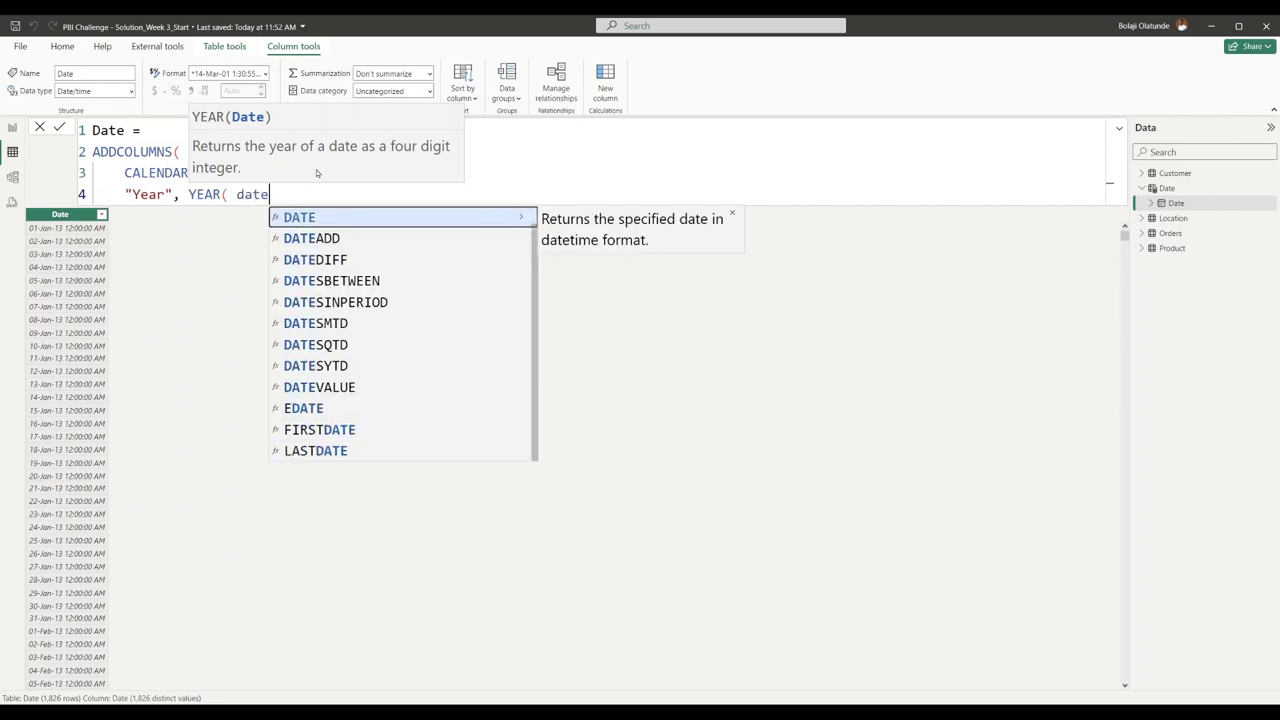
pyautogui.press('Tab')
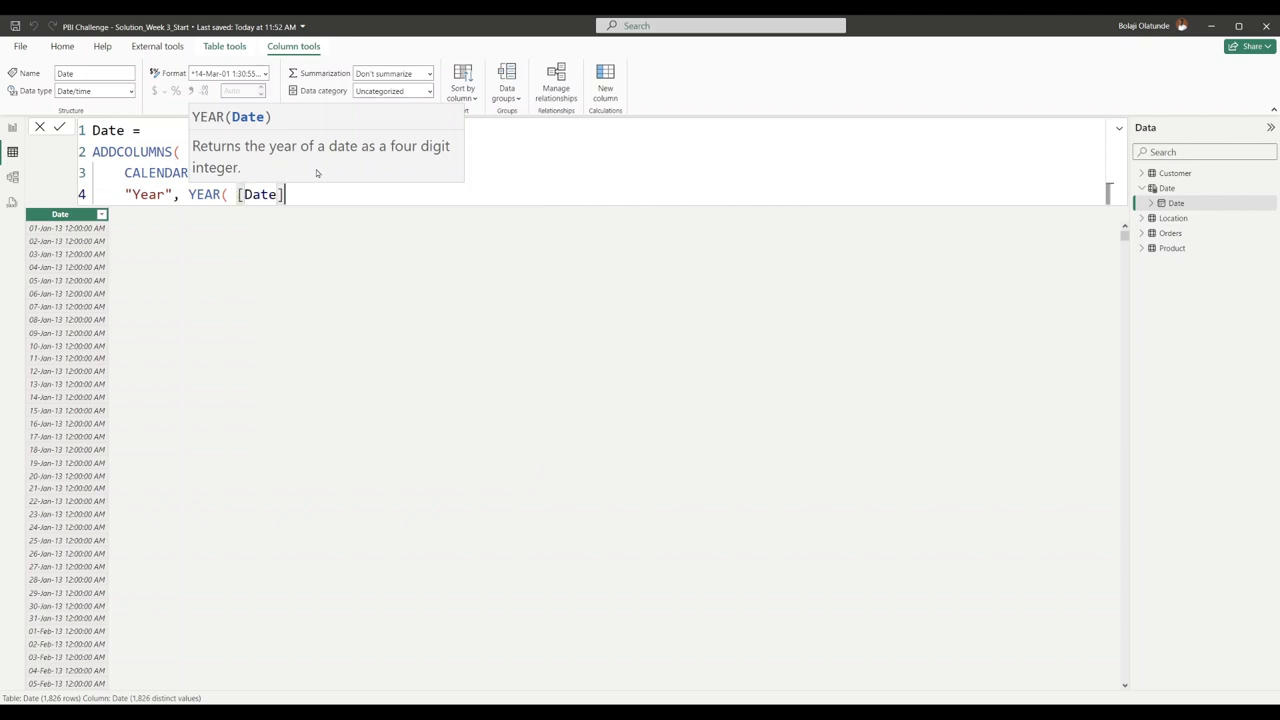
pyautogui.write(')')
pyautogui.press('Return')
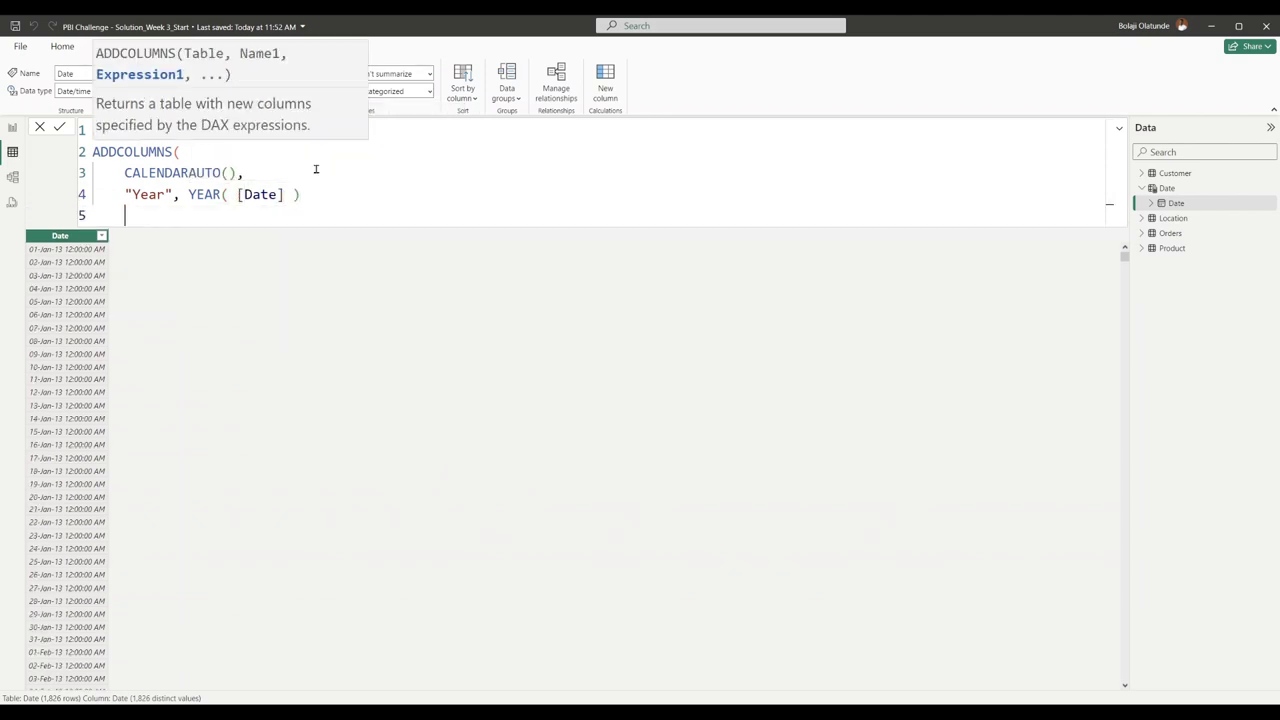
pyautogui.write(')')
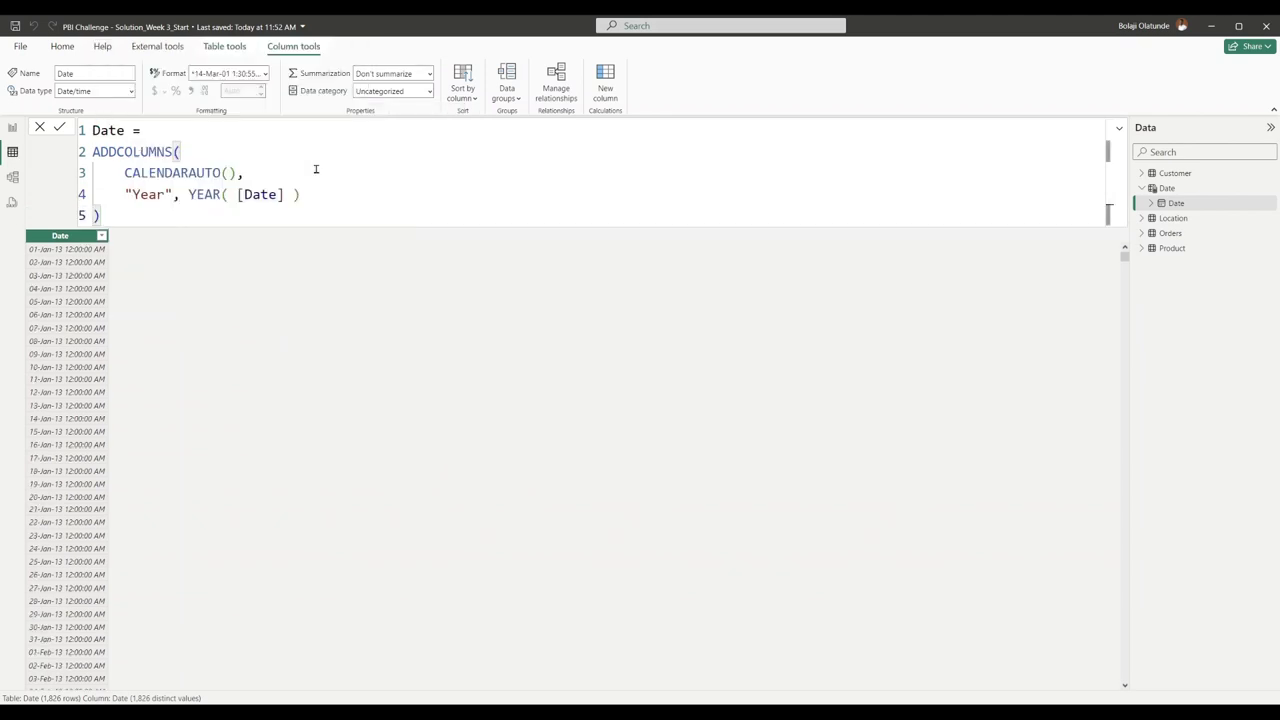
pyautogui.press('Return')
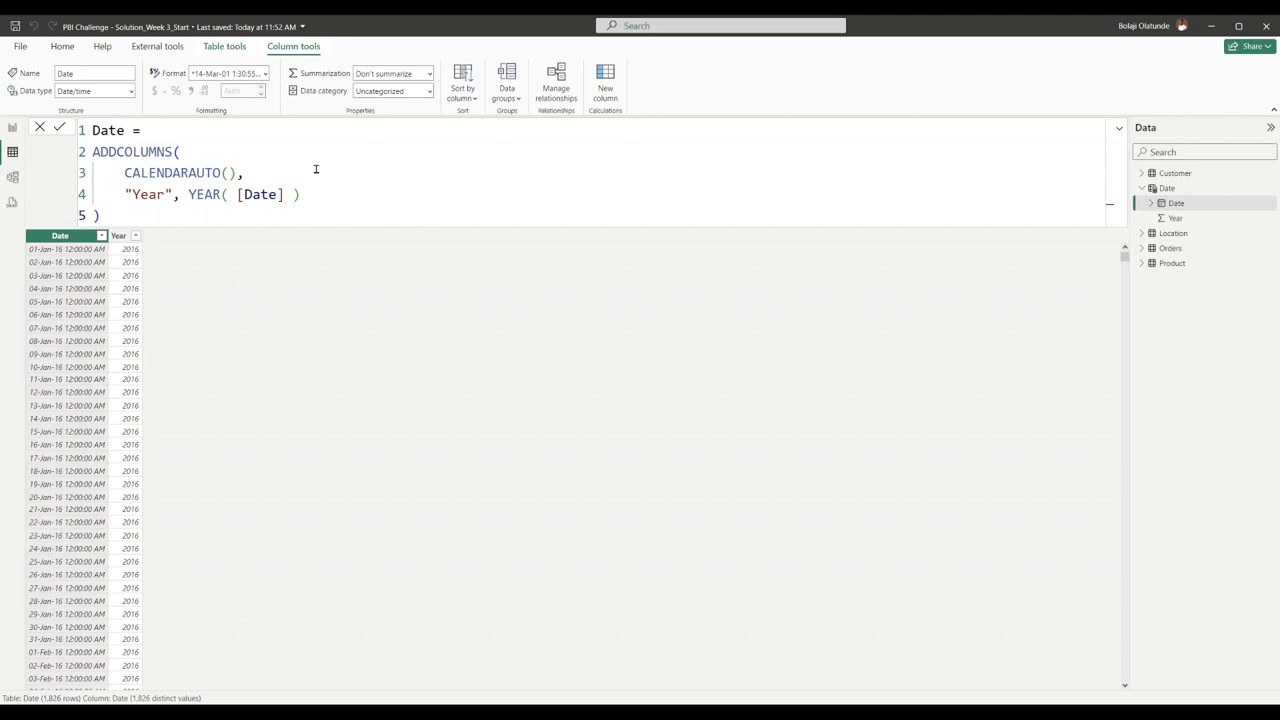
# Step: Add a "Month", MONTH( [Date] ) line after the Year line, with a trailing comma
pyautogui.click(326, 199)
pyautogui.write(',')
pyautogui.hotkey('shift', 'Return')
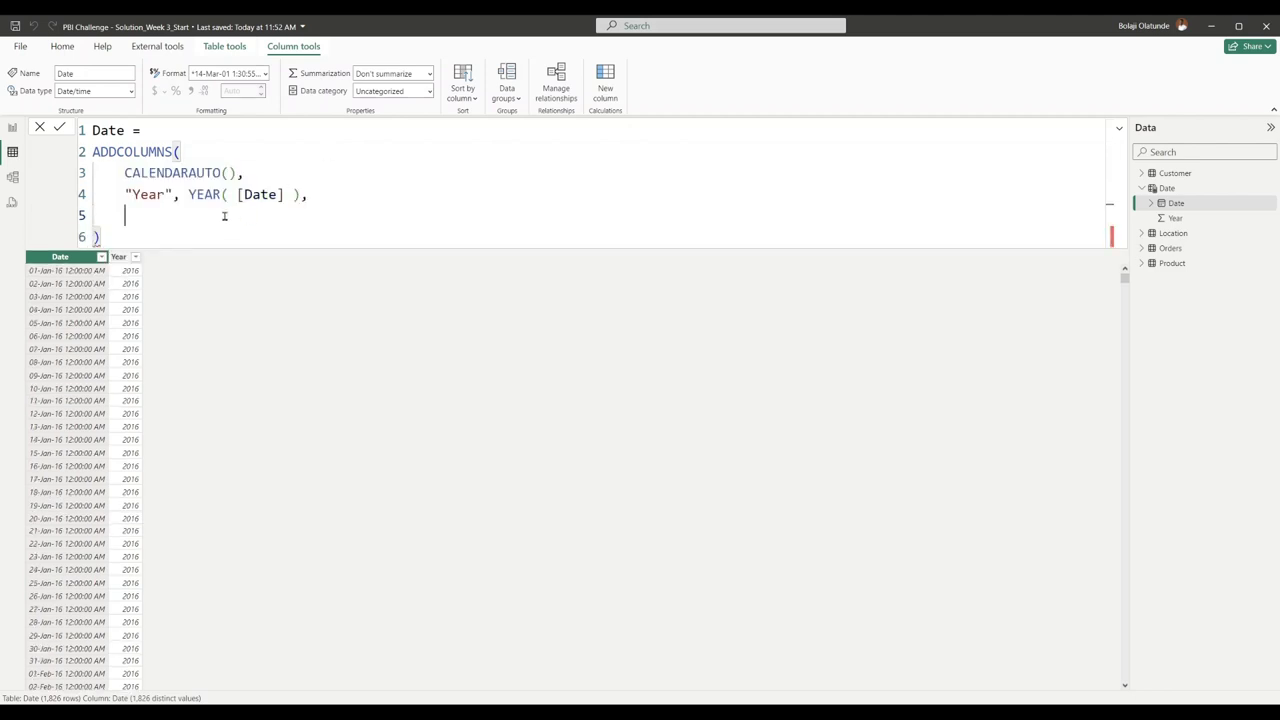
pyautogui.write('"Month')
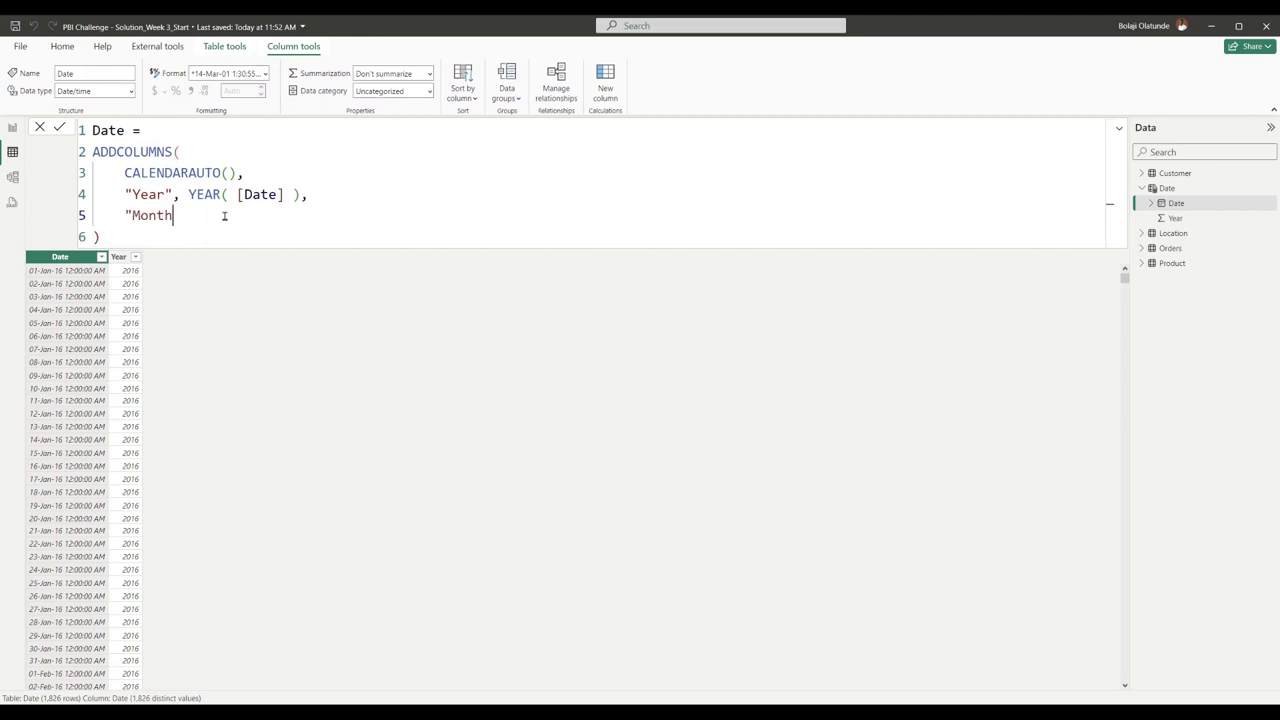
pyautogui.write('", MONTH(')
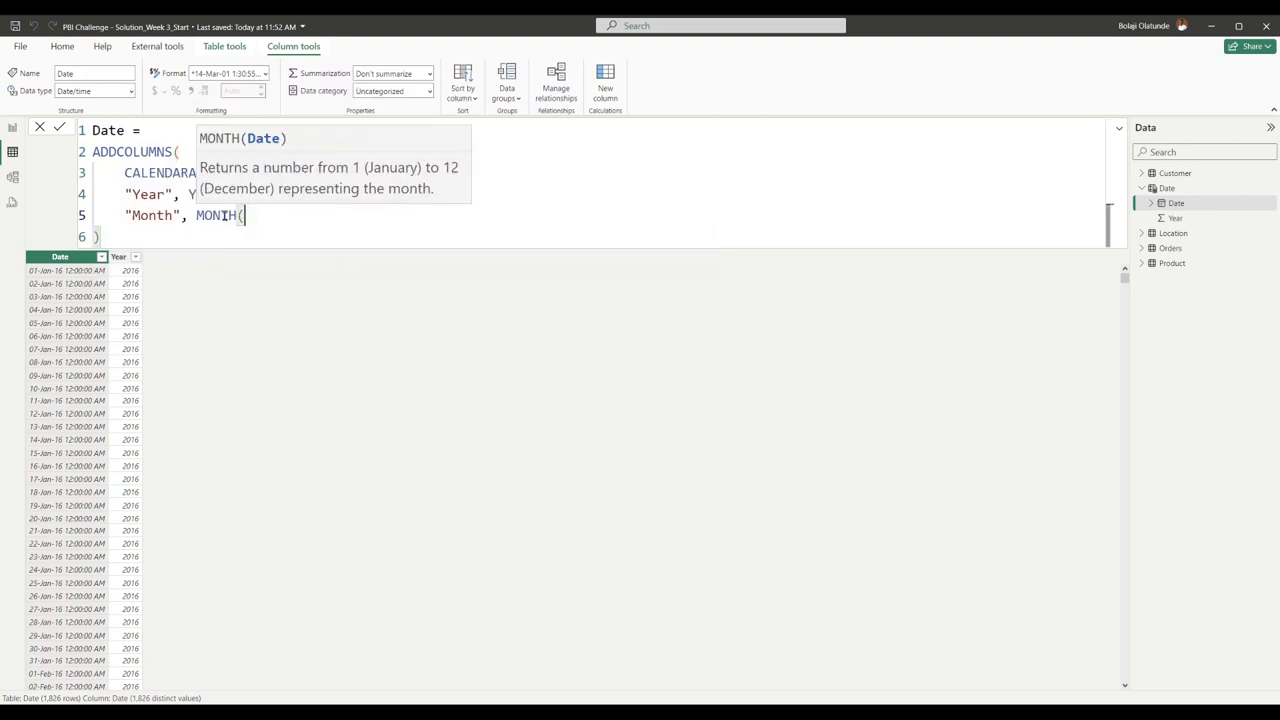
pyautogui.write(' [Date]')
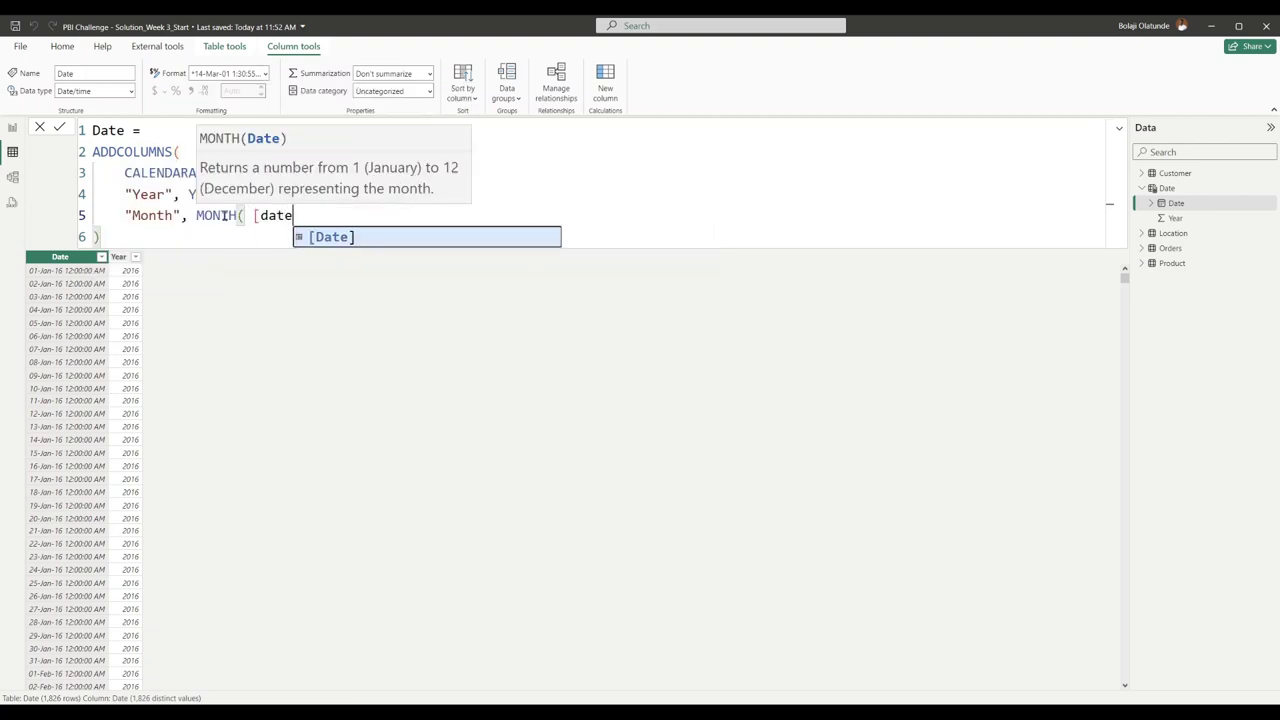
pyautogui.write(' ),')
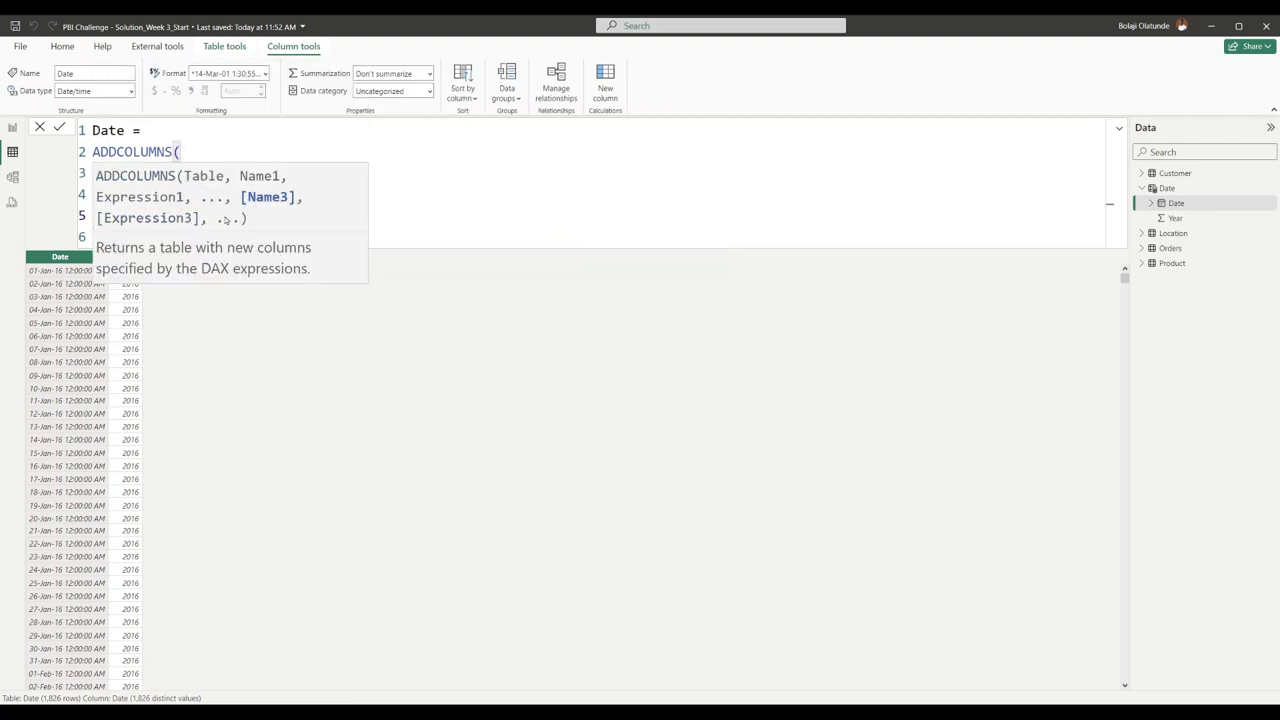
pyautogui.hotkey('shift', 'Return')
pyautogui.press('Escape')
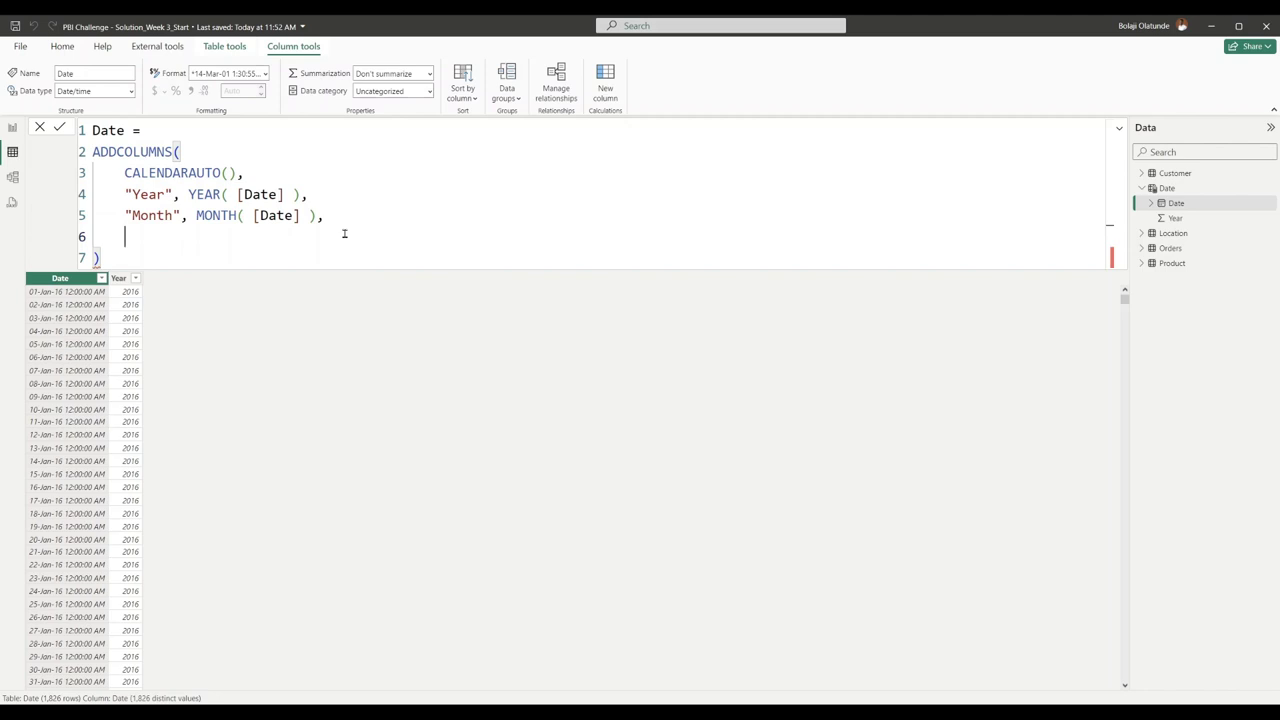
# Step: Add the line "Month Name", FORMAT( [Date], "MMM" ), correcting the misspelled FORMAT, and start a new line
pyautogui.write('"Month Name')
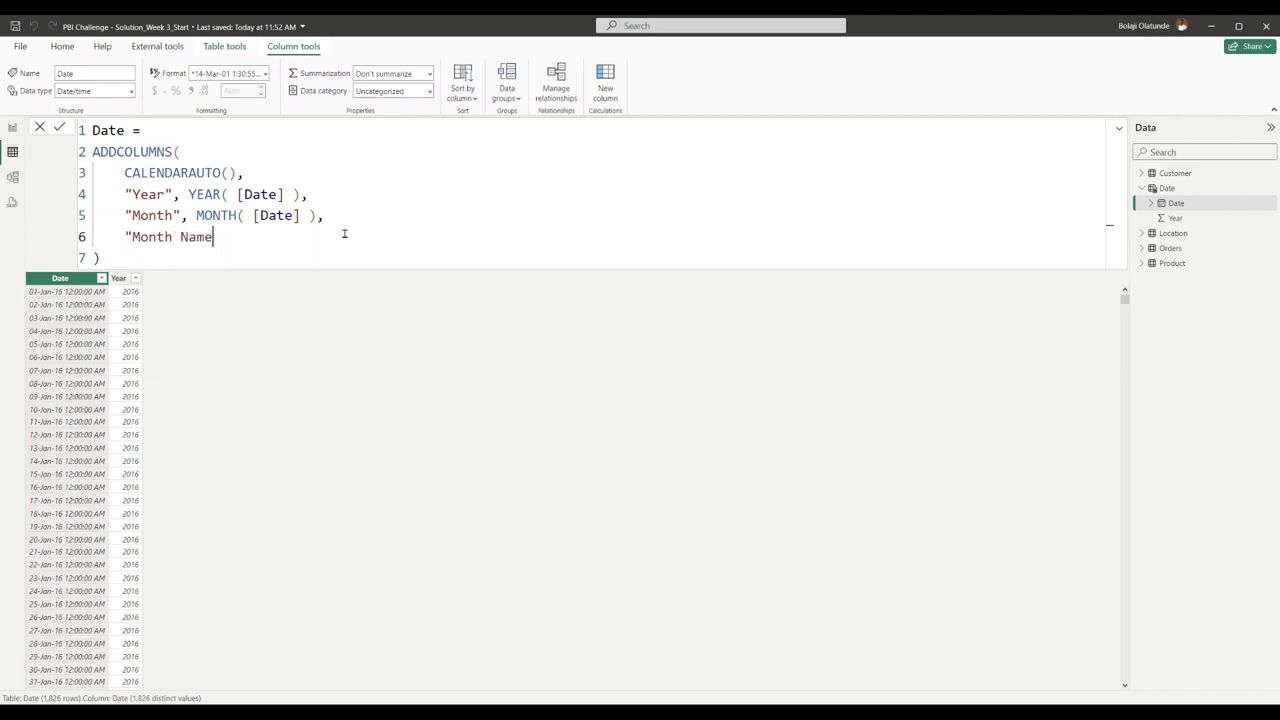
pyautogui.write('", foram')
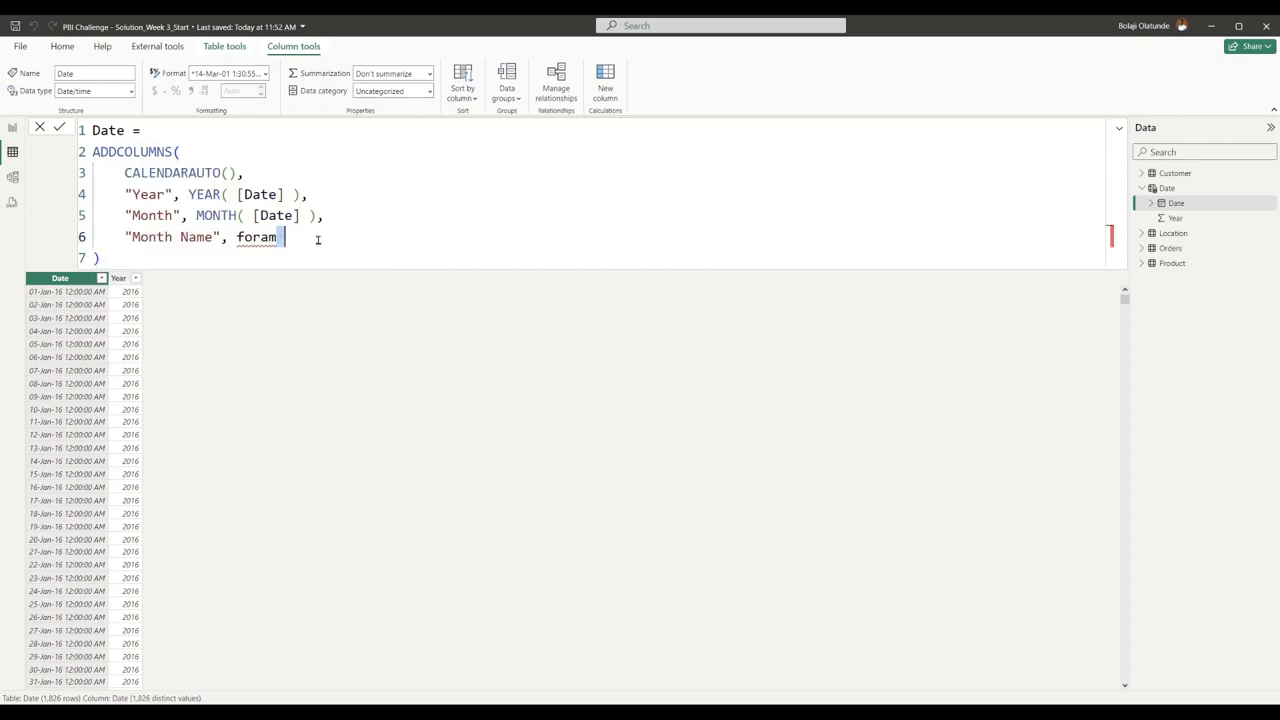
pyautogui.doubleClick(257, 237)
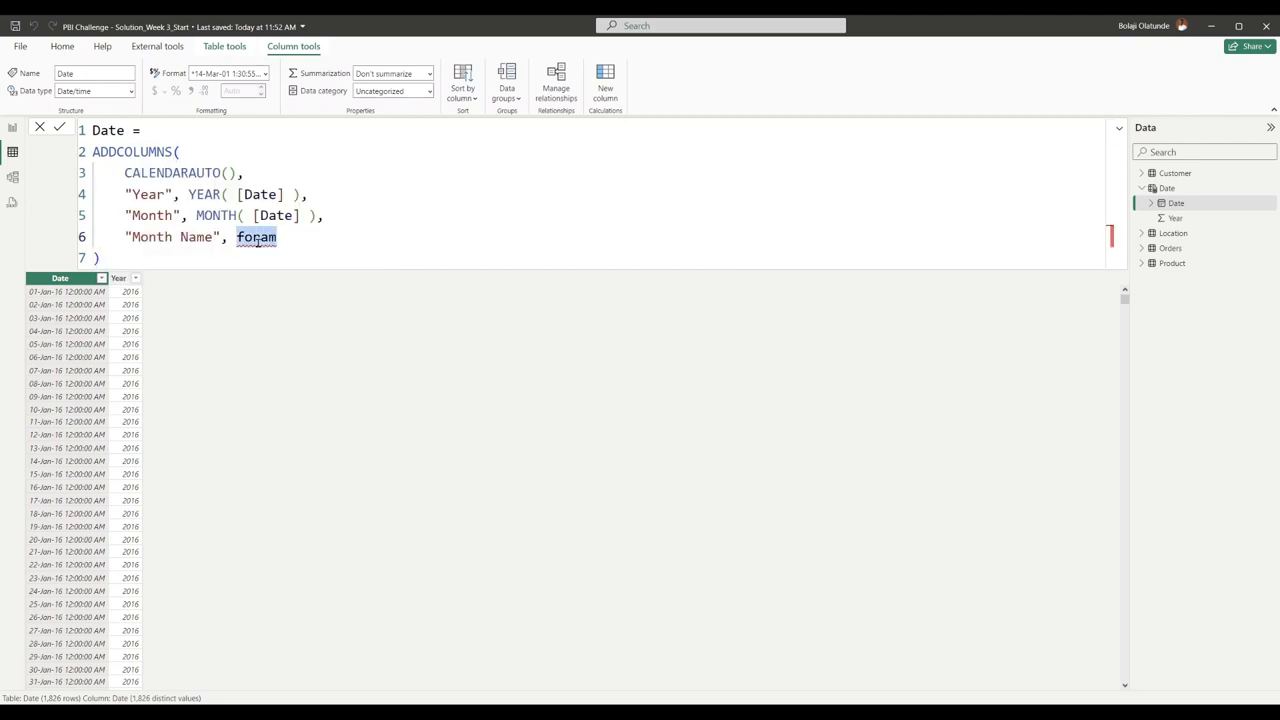
pyautogui.write('for')
pyautogui.press('Tab')
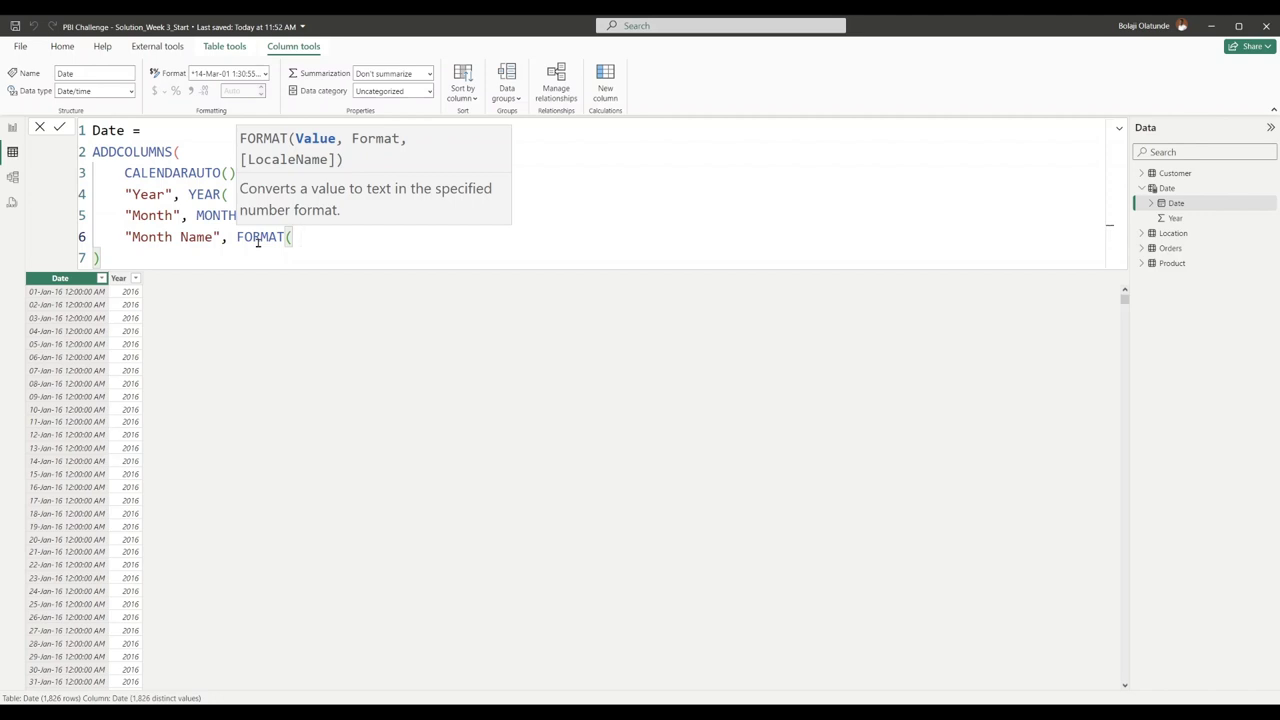
pyautogui.write('[')
pyautogui.press('Tab')
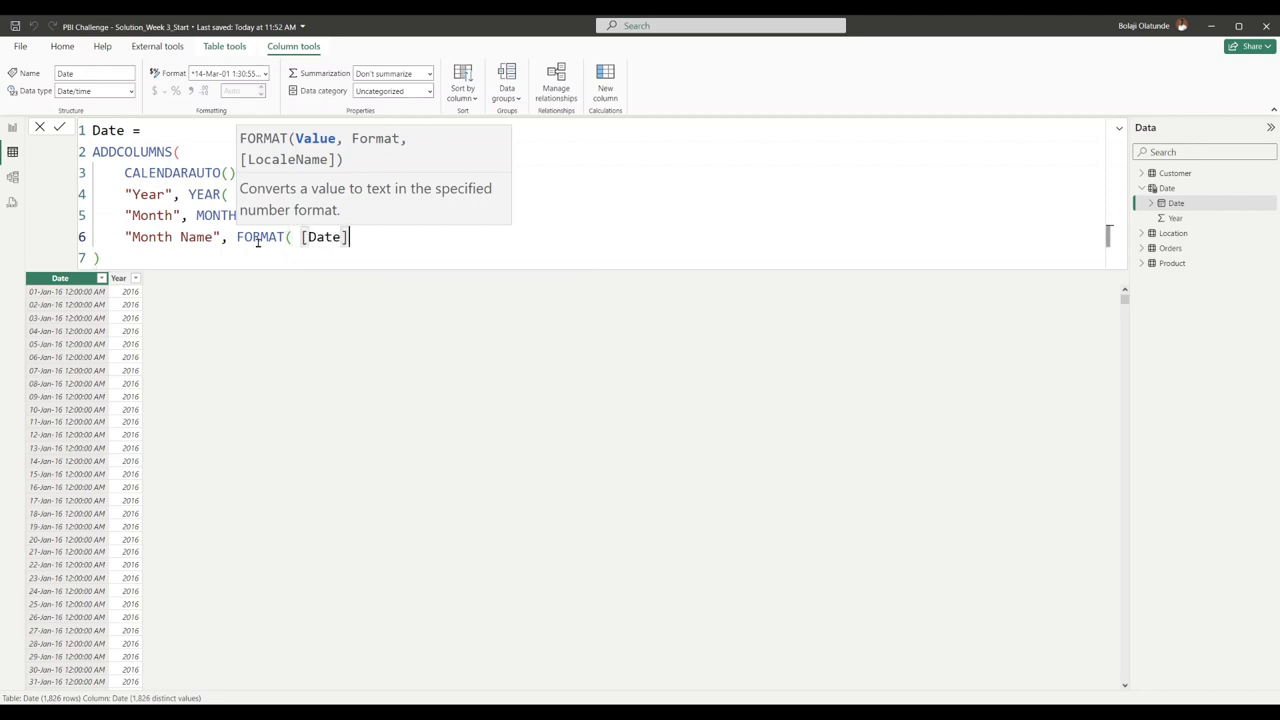
pyautogui.write(',')
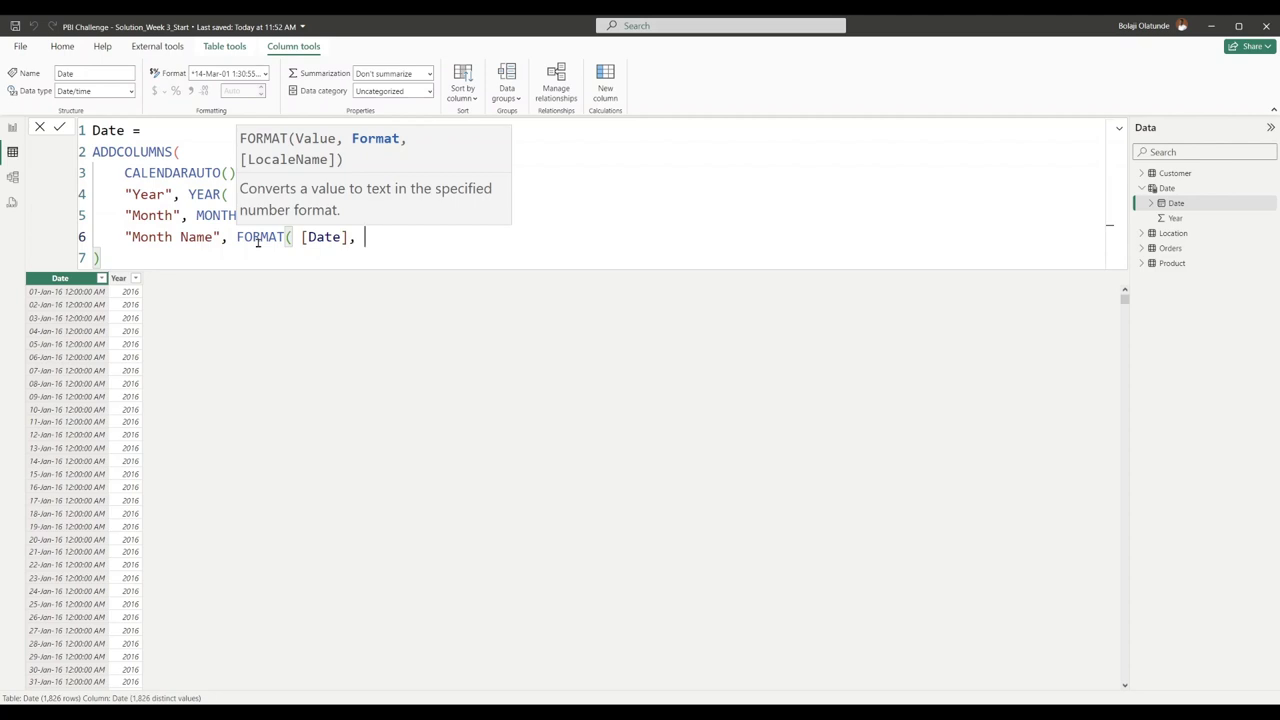
pyautogui.write(' "MMM" ),')
pyautogui.press('Return')
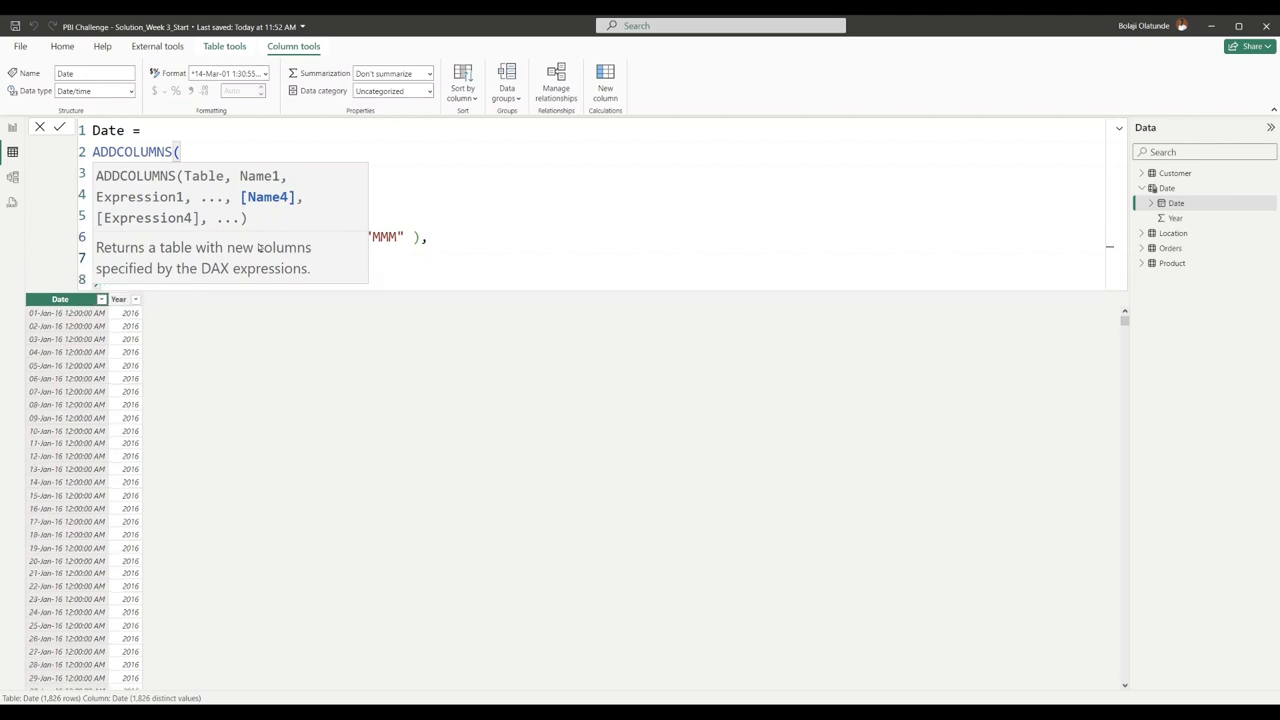
pyautogui.press('Escape')
pyautogui.click(143, 255)
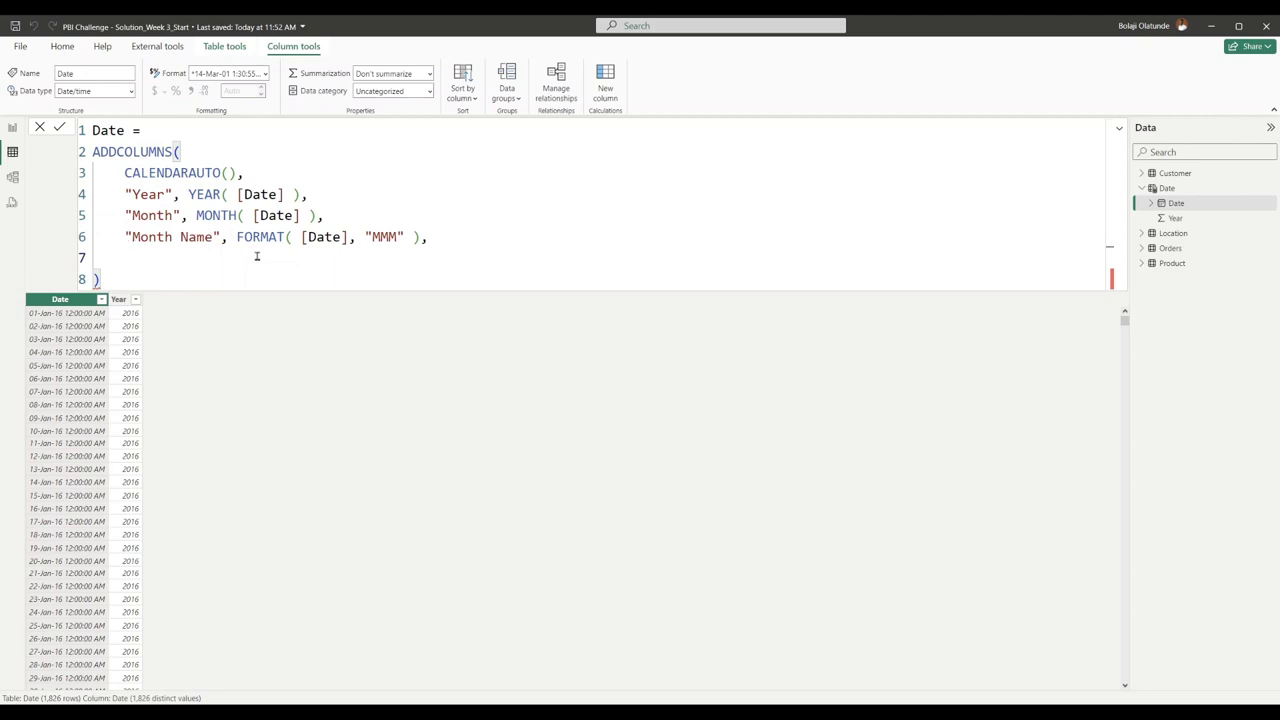
# Step: Type the "Quarter" column name and correct the misspelled function to QUARTER
pyautogui.write('"')
pyautogui.press('BackSpace')
pyautogui.press('BackSpace')
pyautogui.write('"Quarter",')
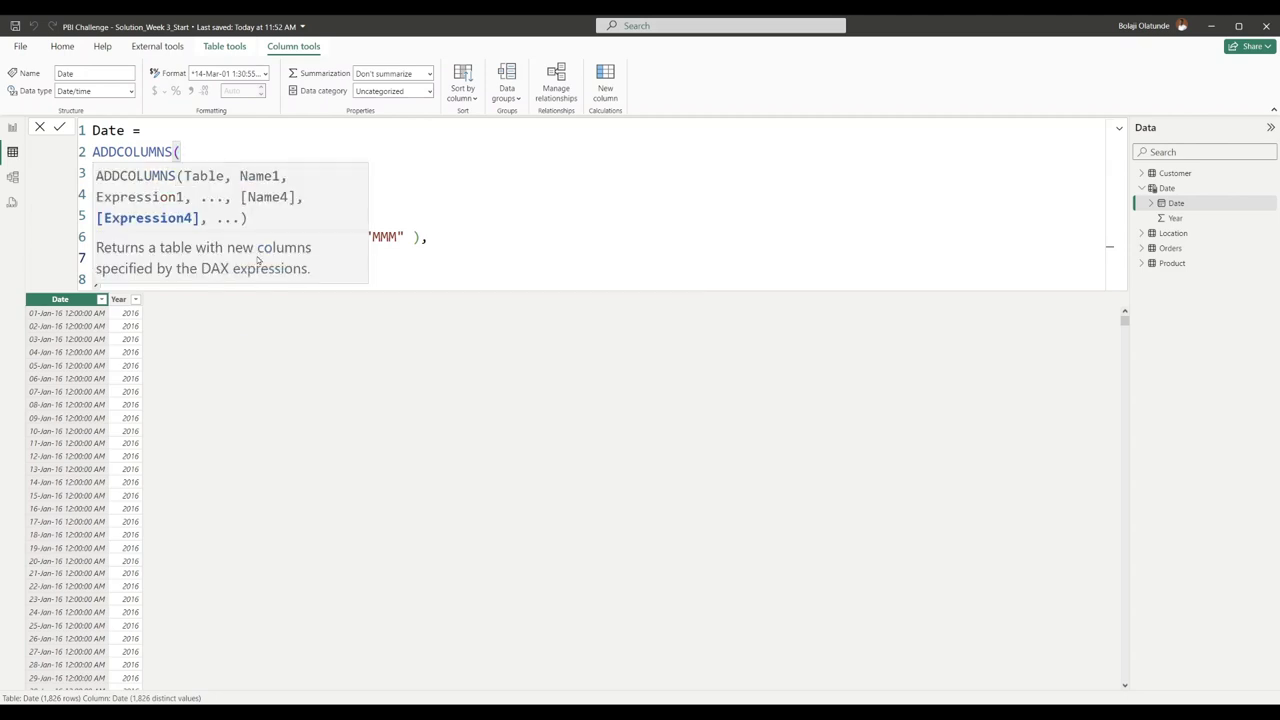
pyautogui.write(' wuar')
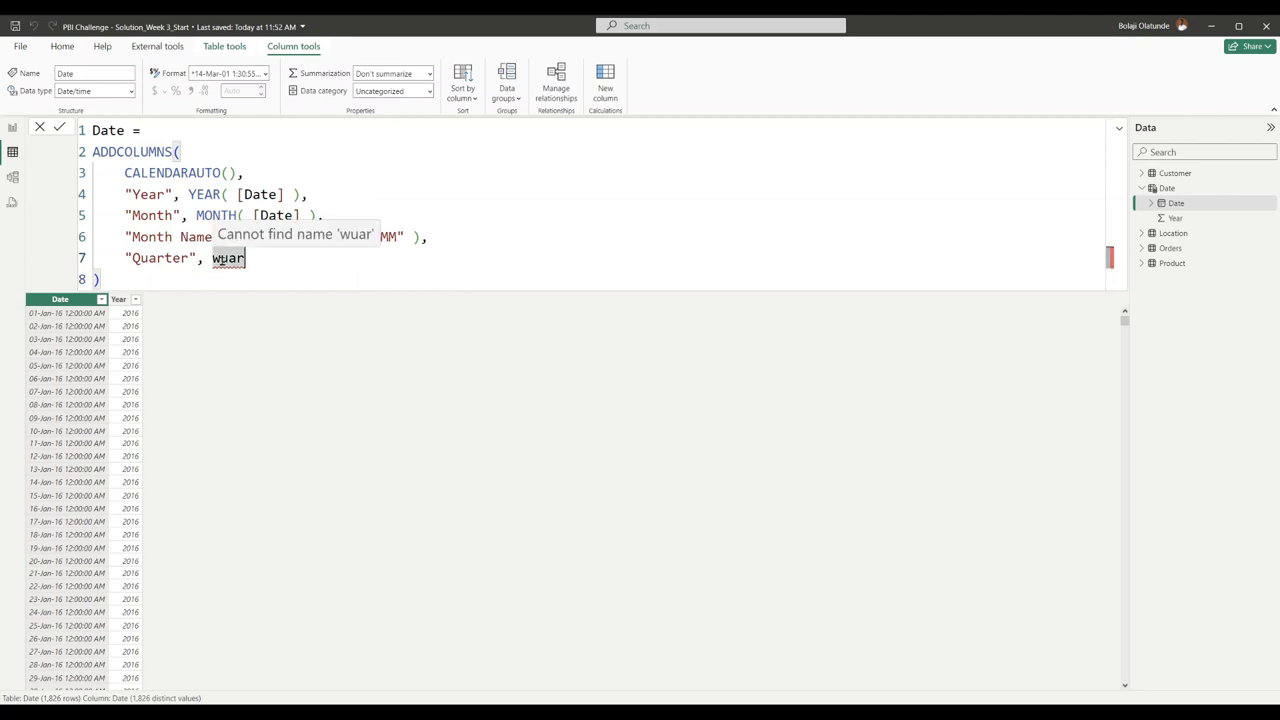
pyautogui.doubleClick(221, 258)
pyautogui.doubleClick(221, 258)
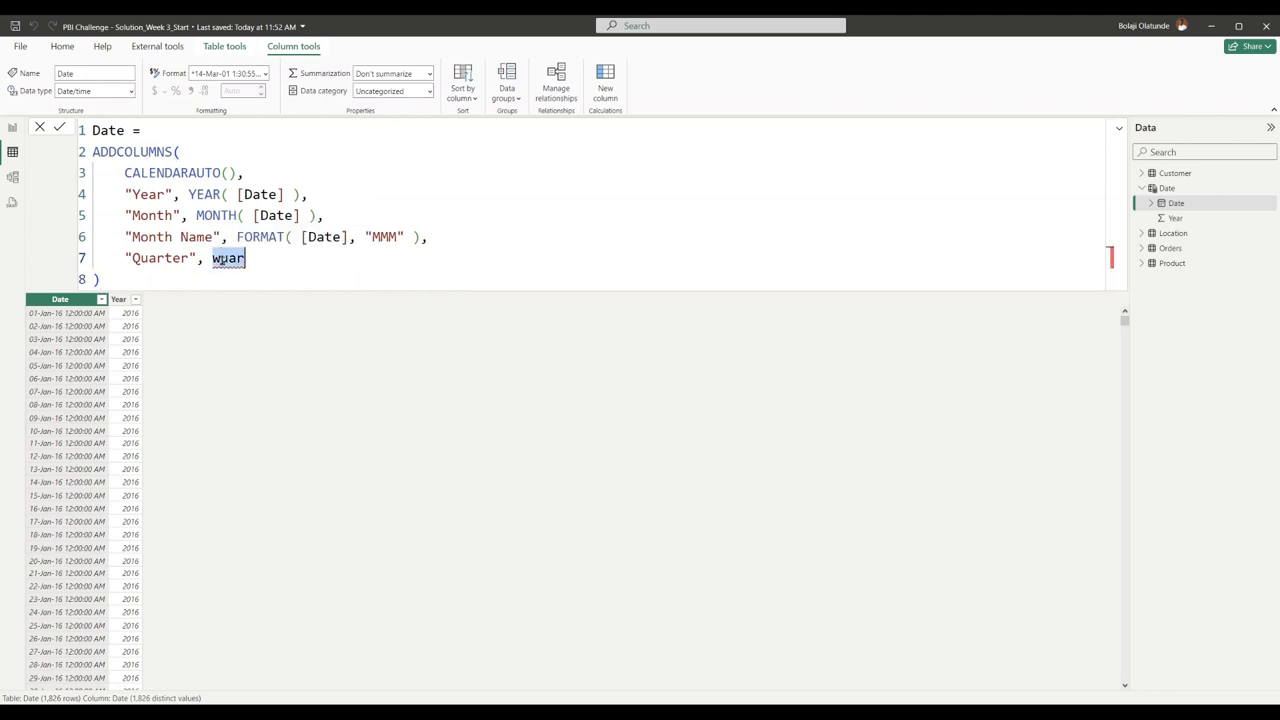
pyautogui.write('qua')
pyautogui.press('Tab')
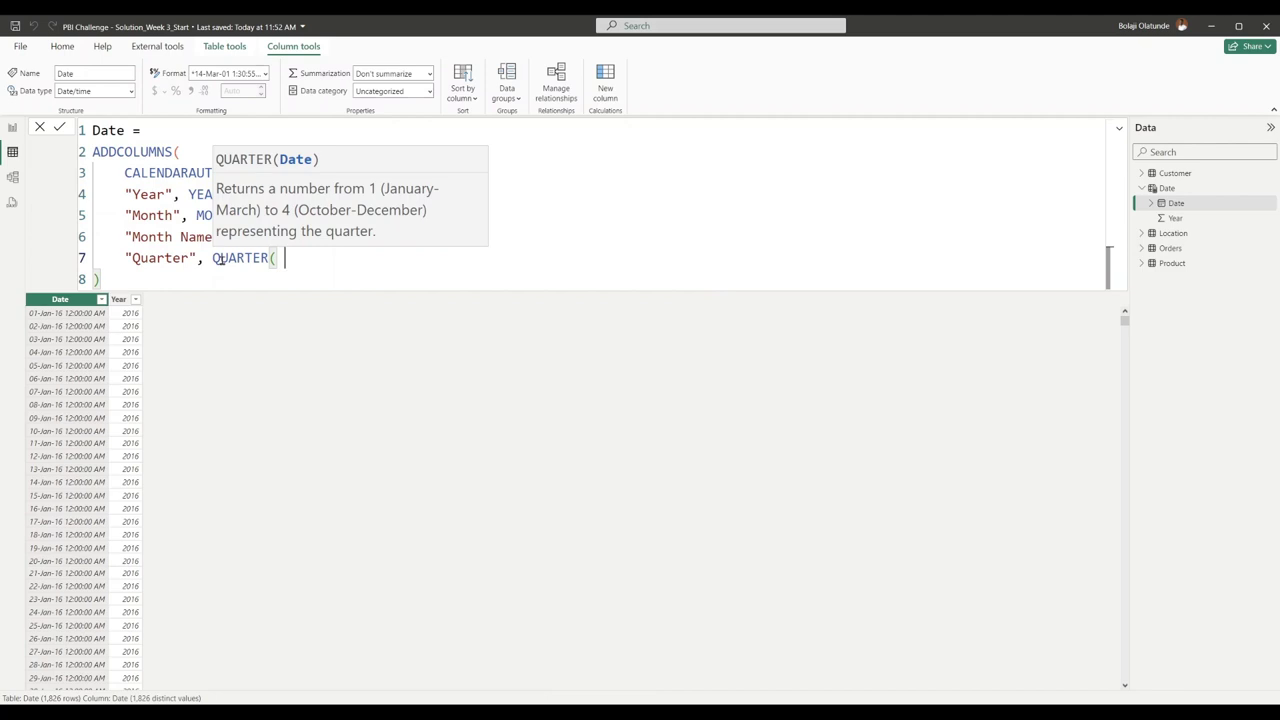
# Step: Complete QUARTER( [Date] ) and commit the Date table formula
pyautogui.write('[da')
pyautogui.press('Tab')
pyautogui.write(',')
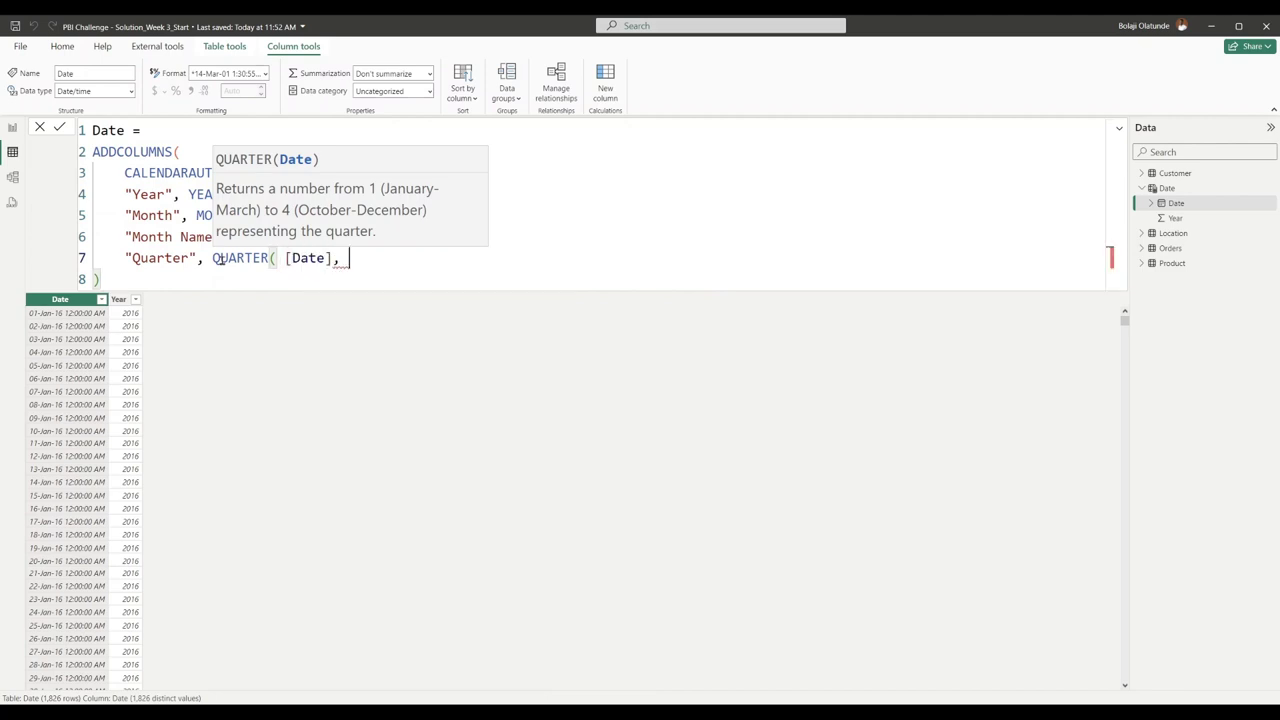
pyautogui.press('BackSpace')
pyautogui.write(')')
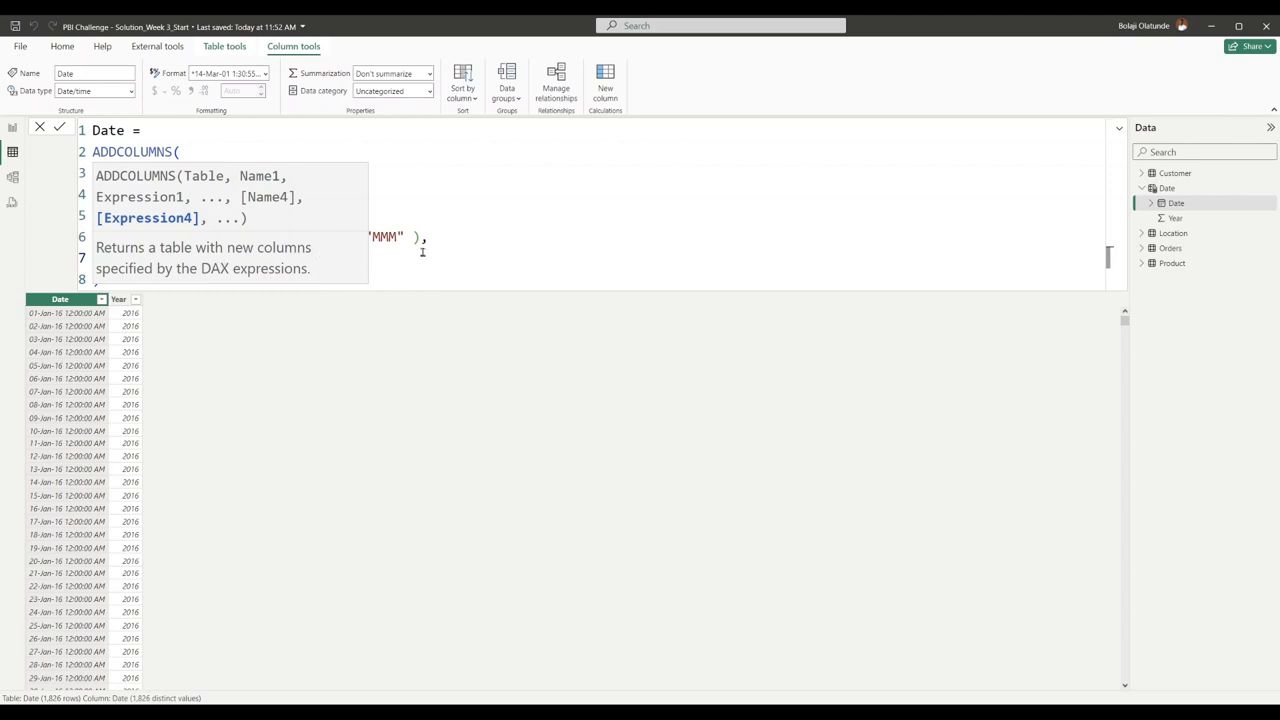
pyautogui.press('Down')
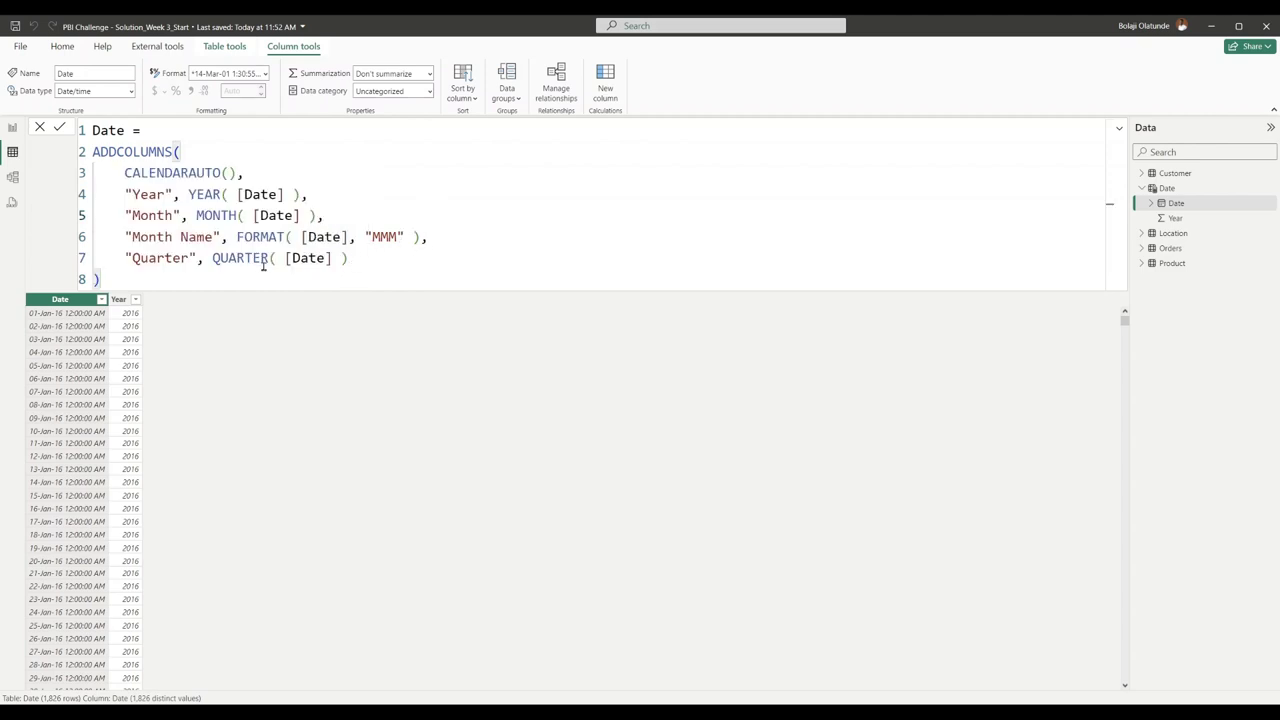
pyautogui.press('Return')
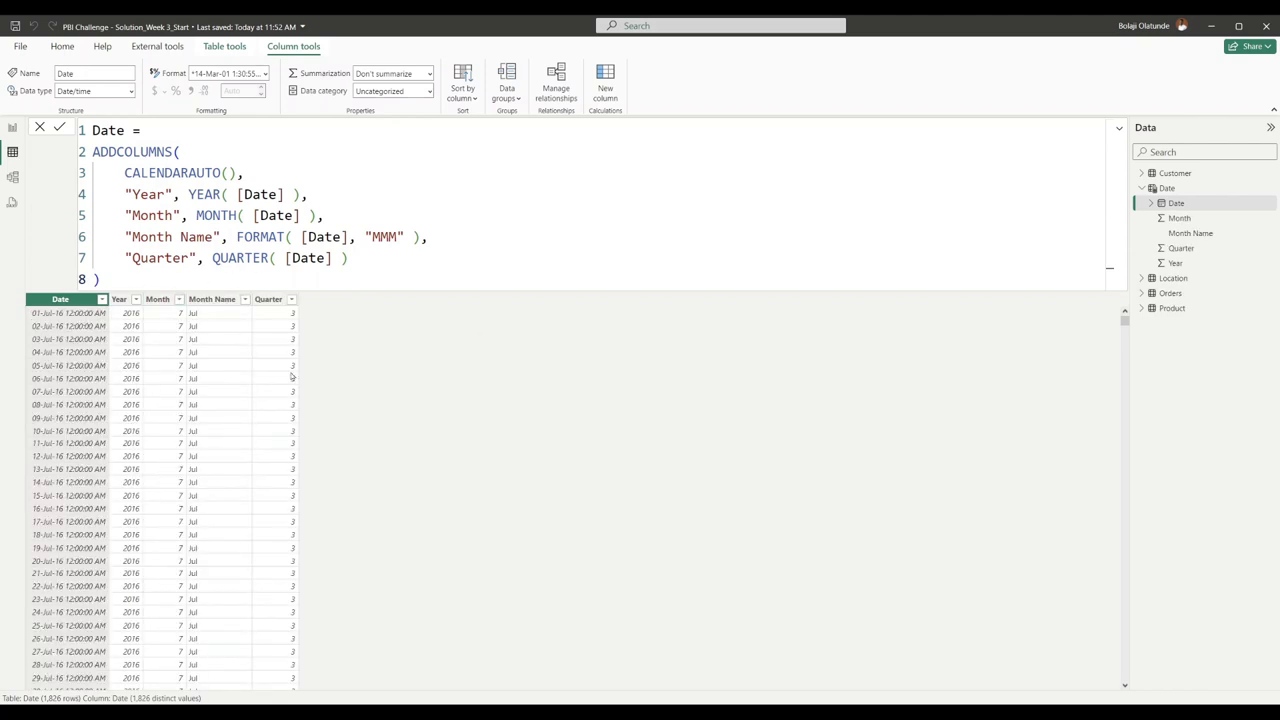
# Step: Change the Quarter expression to "Q" & QUARTER( [Date] ) and commit it
pyautogui.click(393, 267)
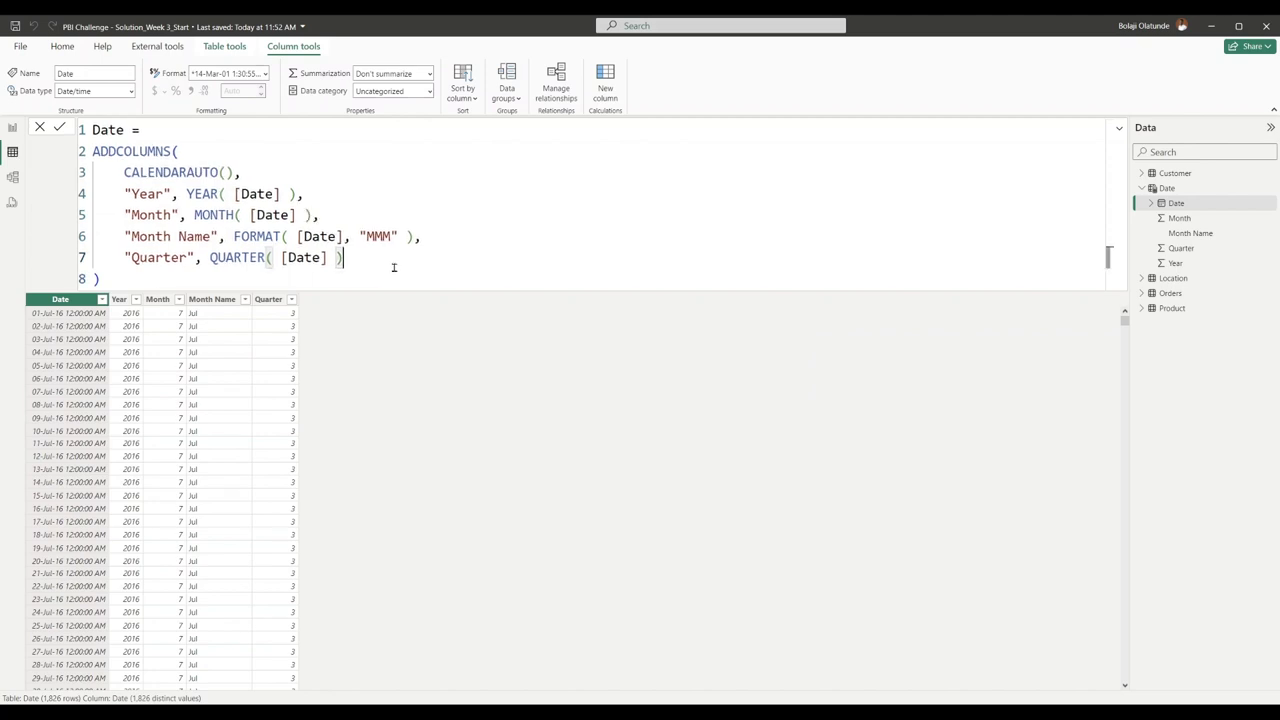
pyautogui.scroll(-3, 393, 267)
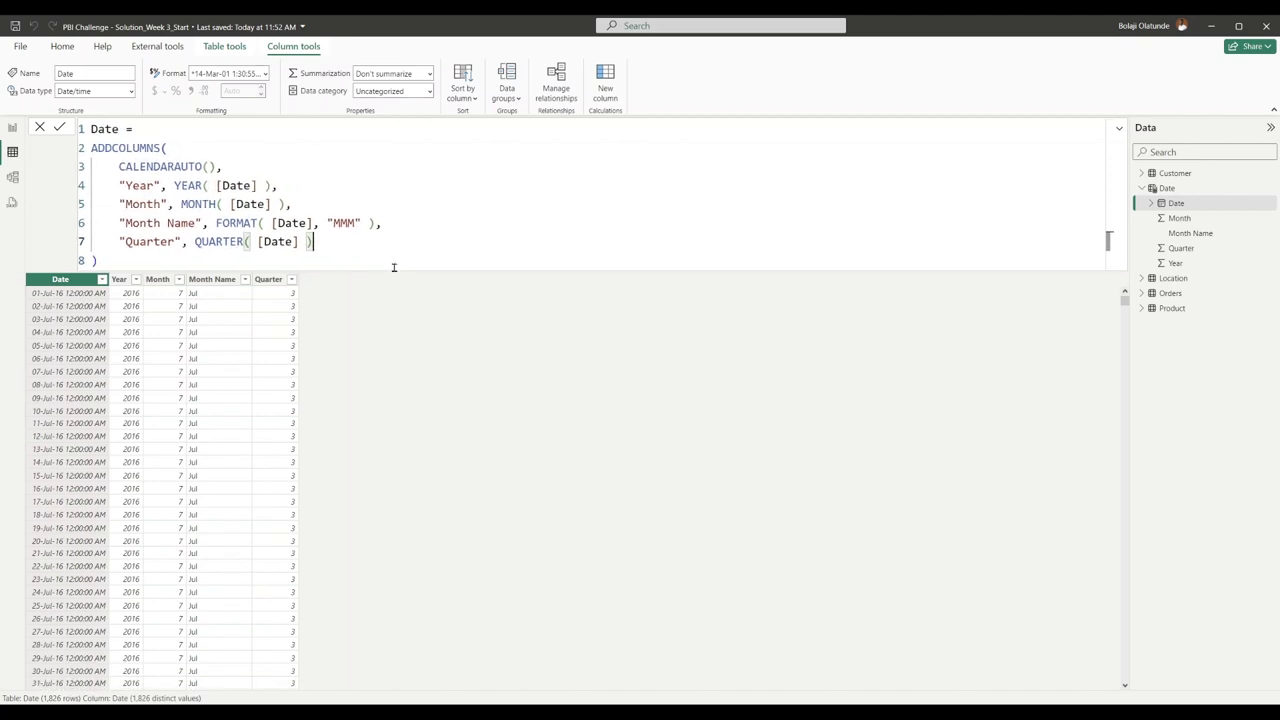
pyautogui.scroll(-1, 393, 267)
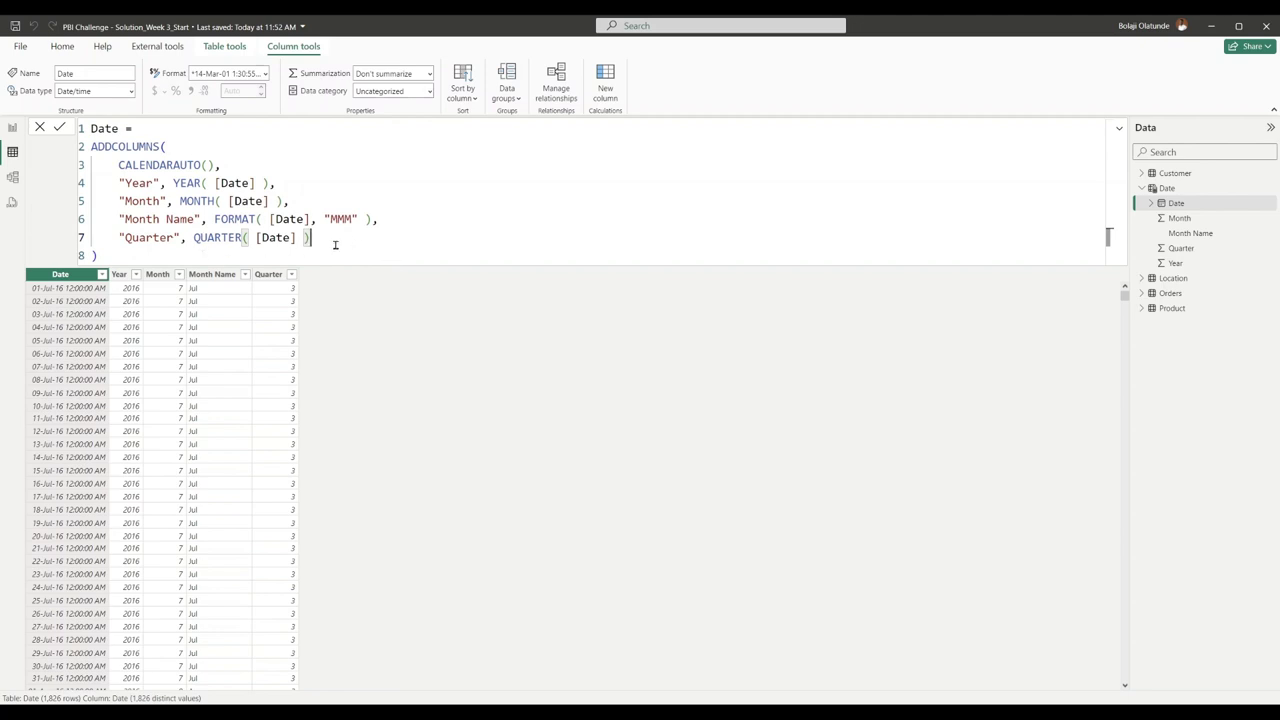
pyautogui.doubleClick(198, 237)
pyautogui.press('Left')
pyautogui.write('"Q"')
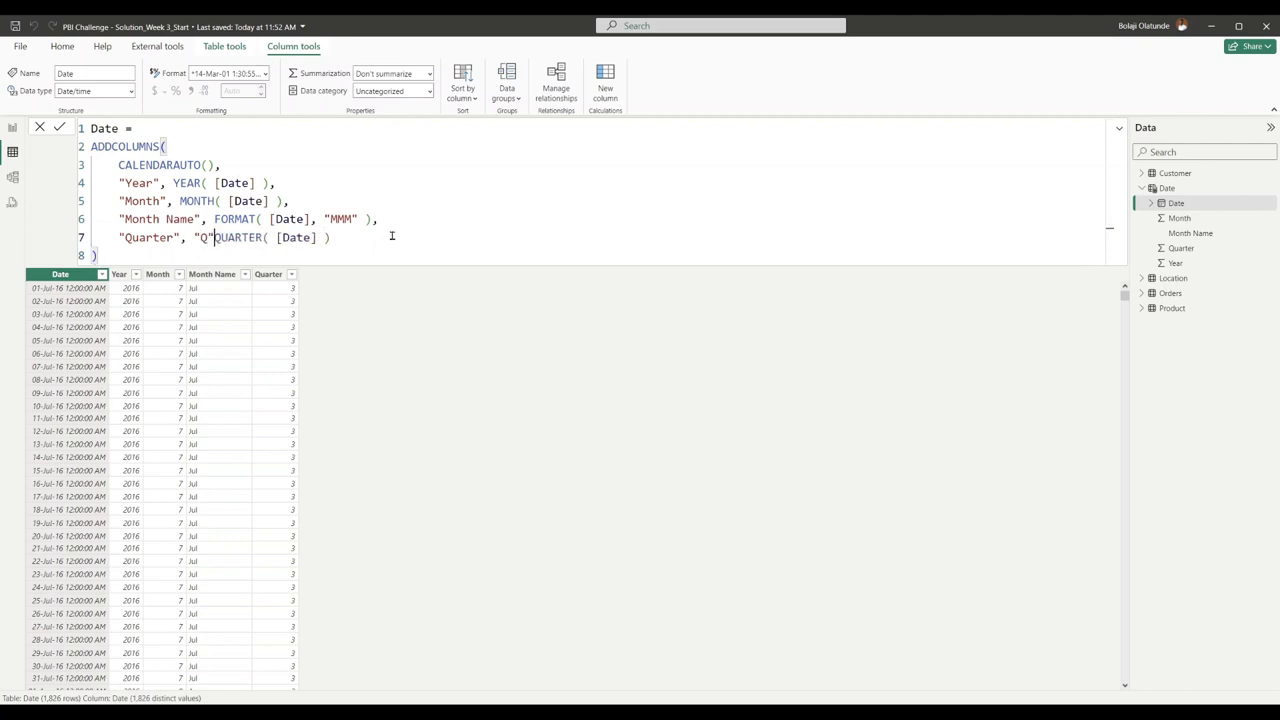
pyautogui.write('&')
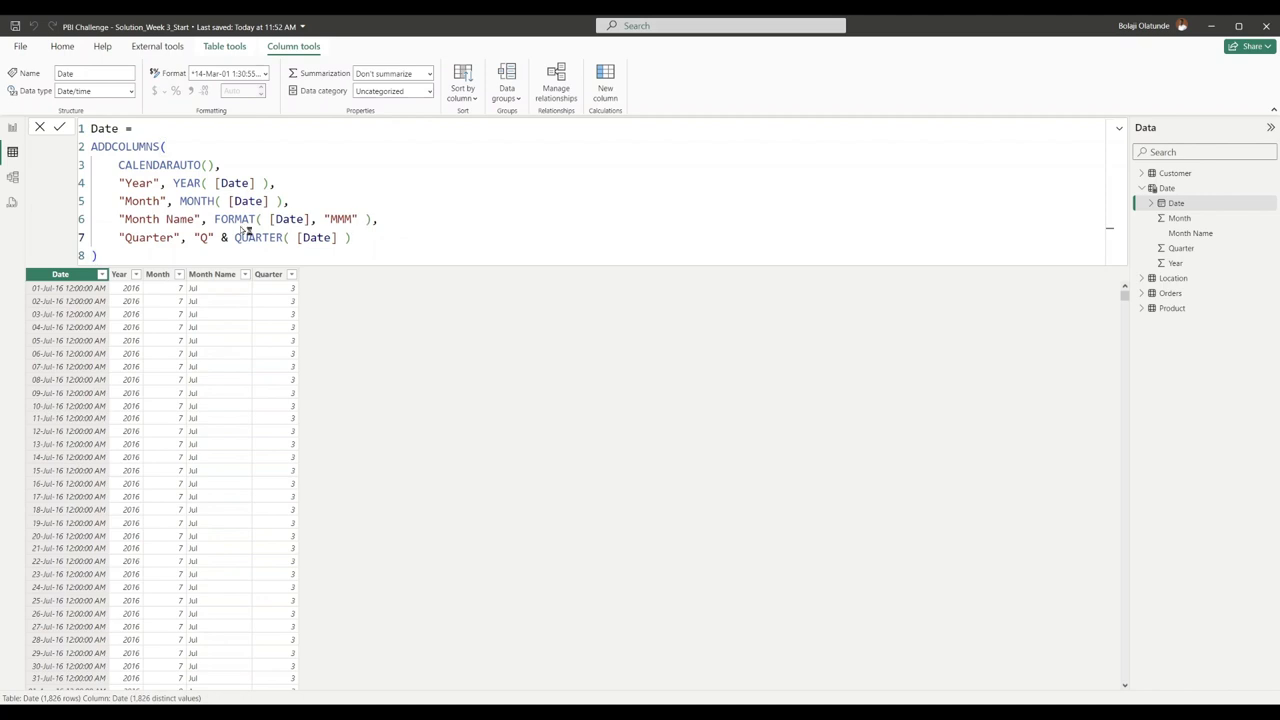
pyautogui.press('Return')
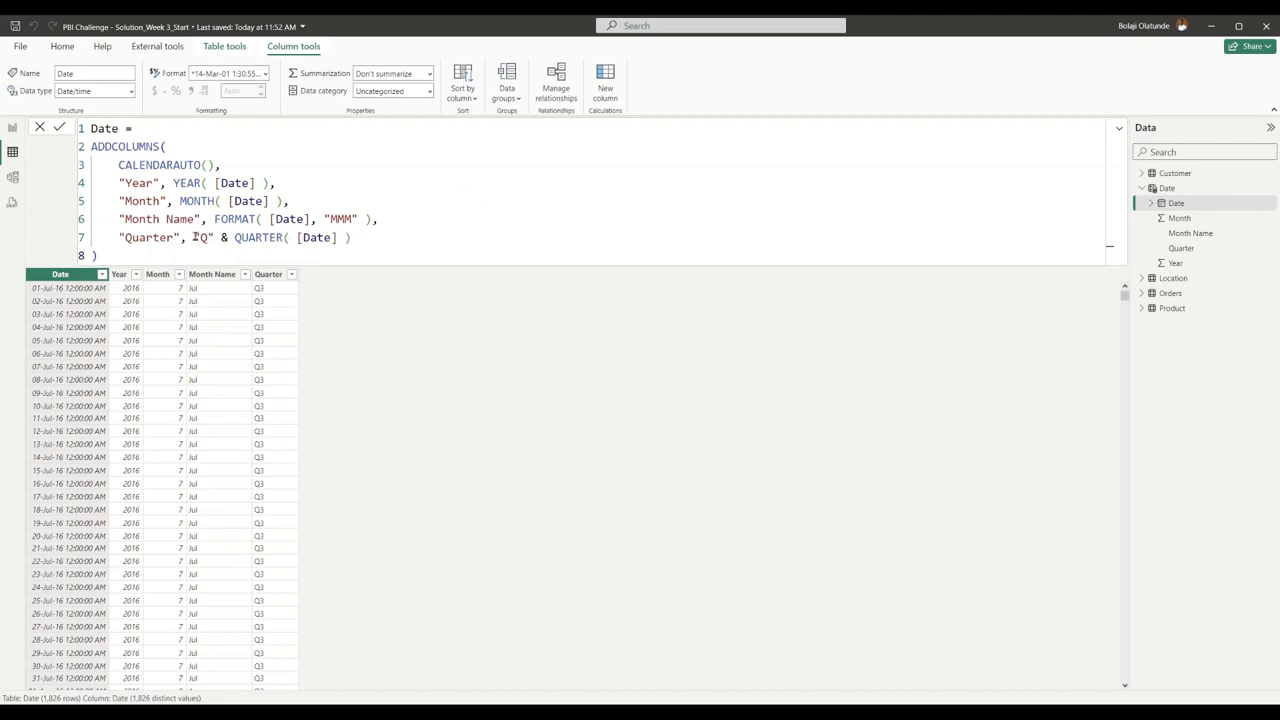
# Step: Replace the Quarter expression with FORMAT( [Date], "Q" ) and commit
pyautogui.moveTo(195, 237); pyautogui.dragTo(379, 236)
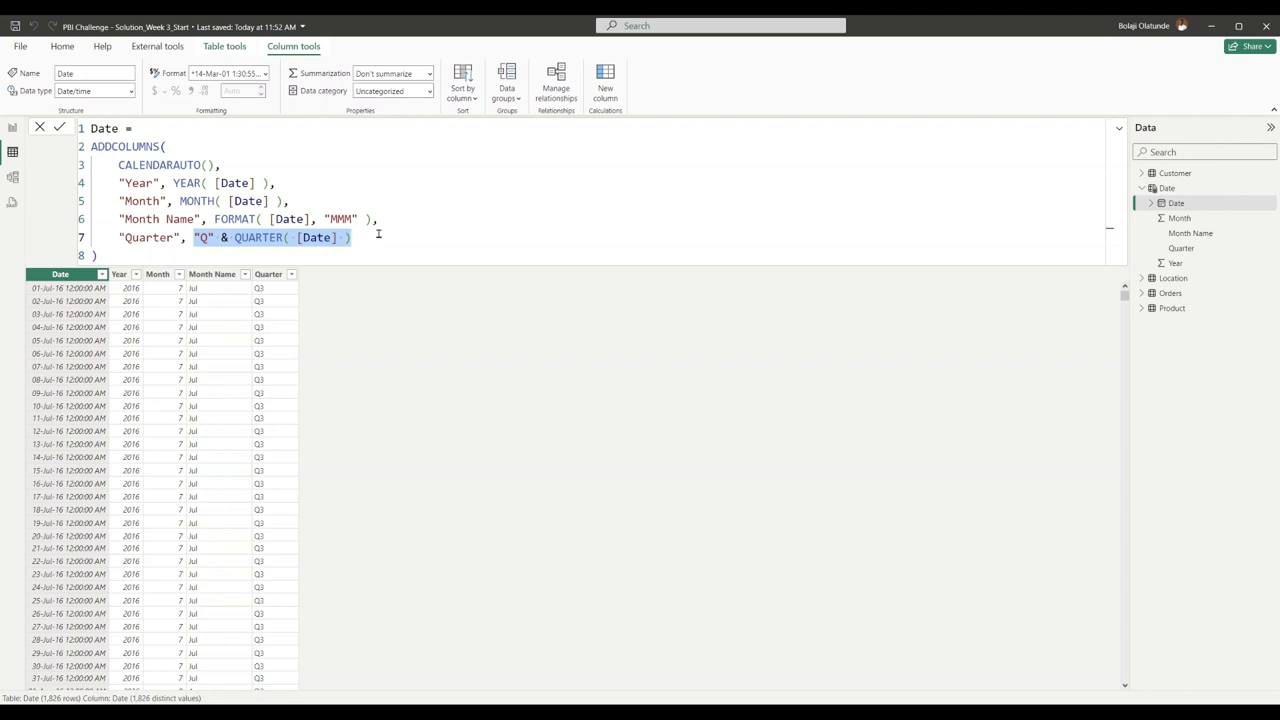
pyautogui.write('FORMAT( ')
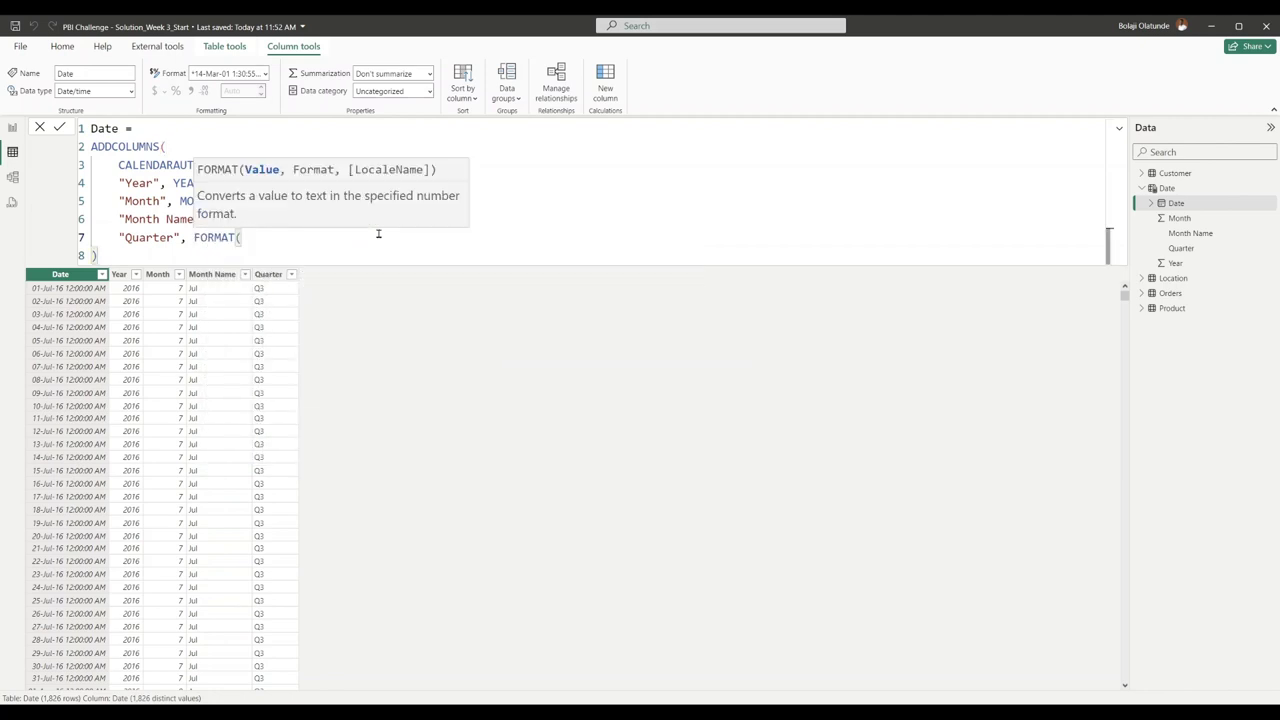
pyautogui.write('[Date], ')
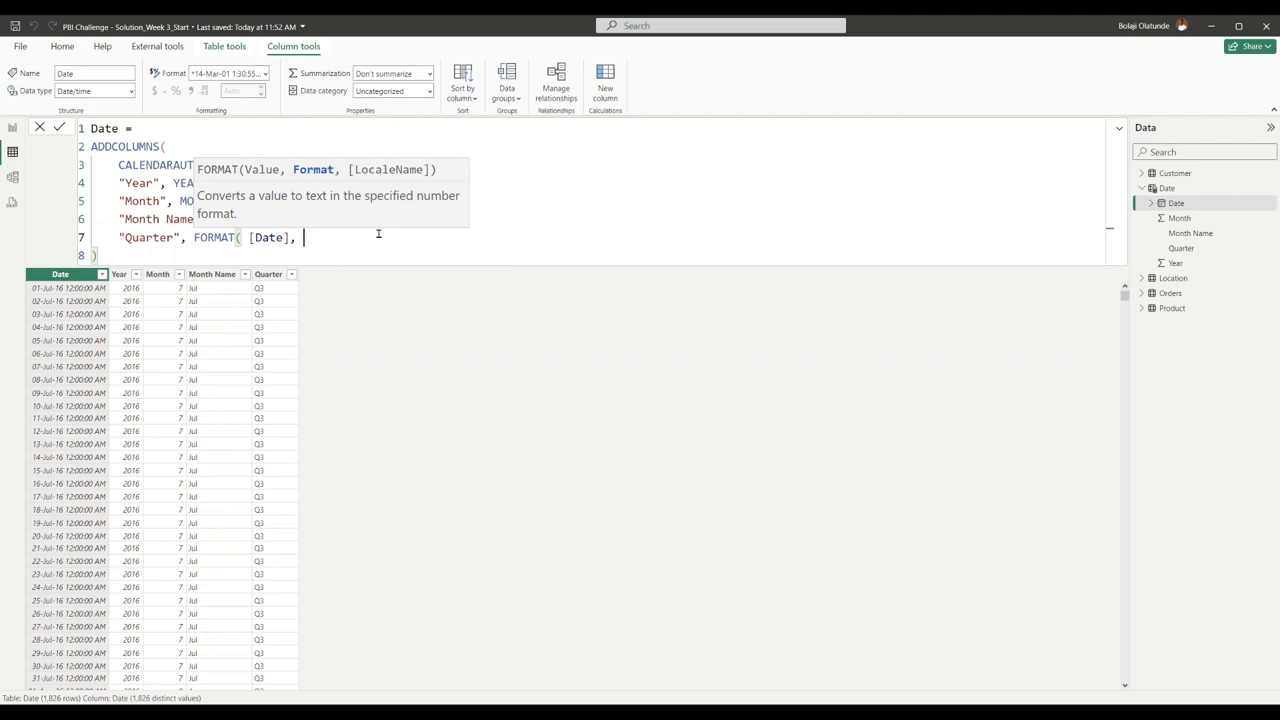
pyautogui.write('"Q" )')
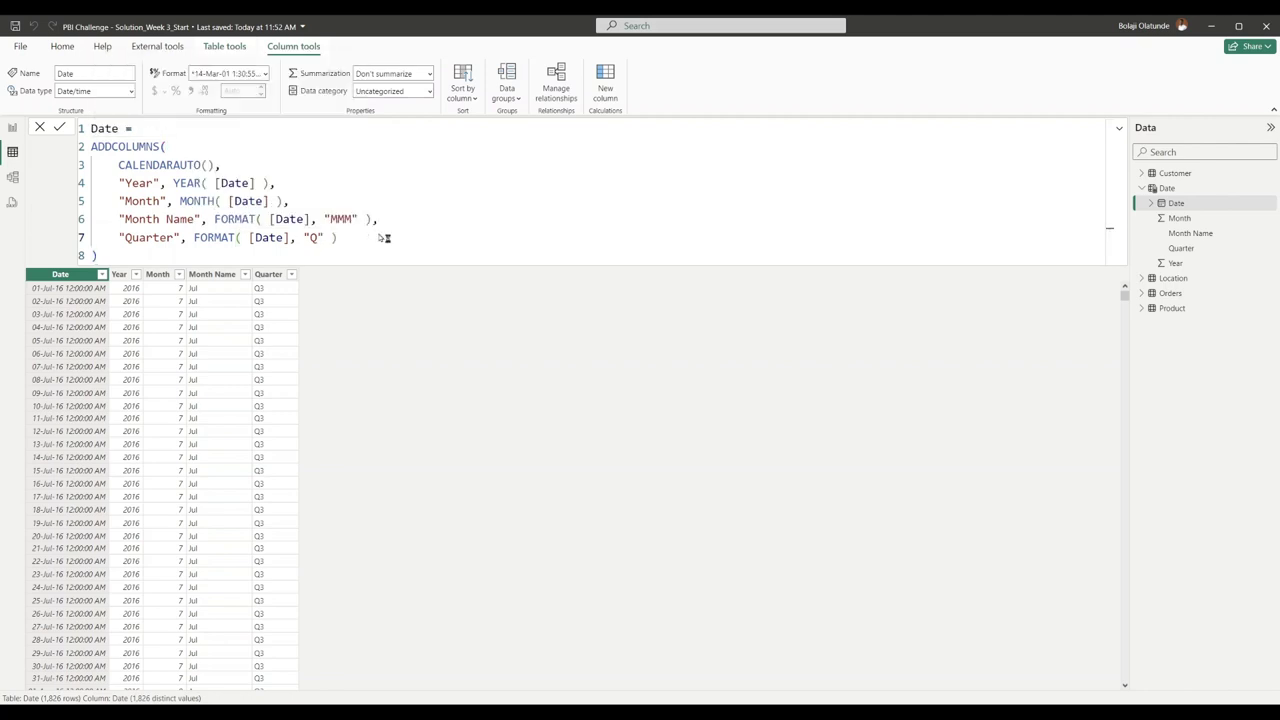
pyautogui.press('Return')
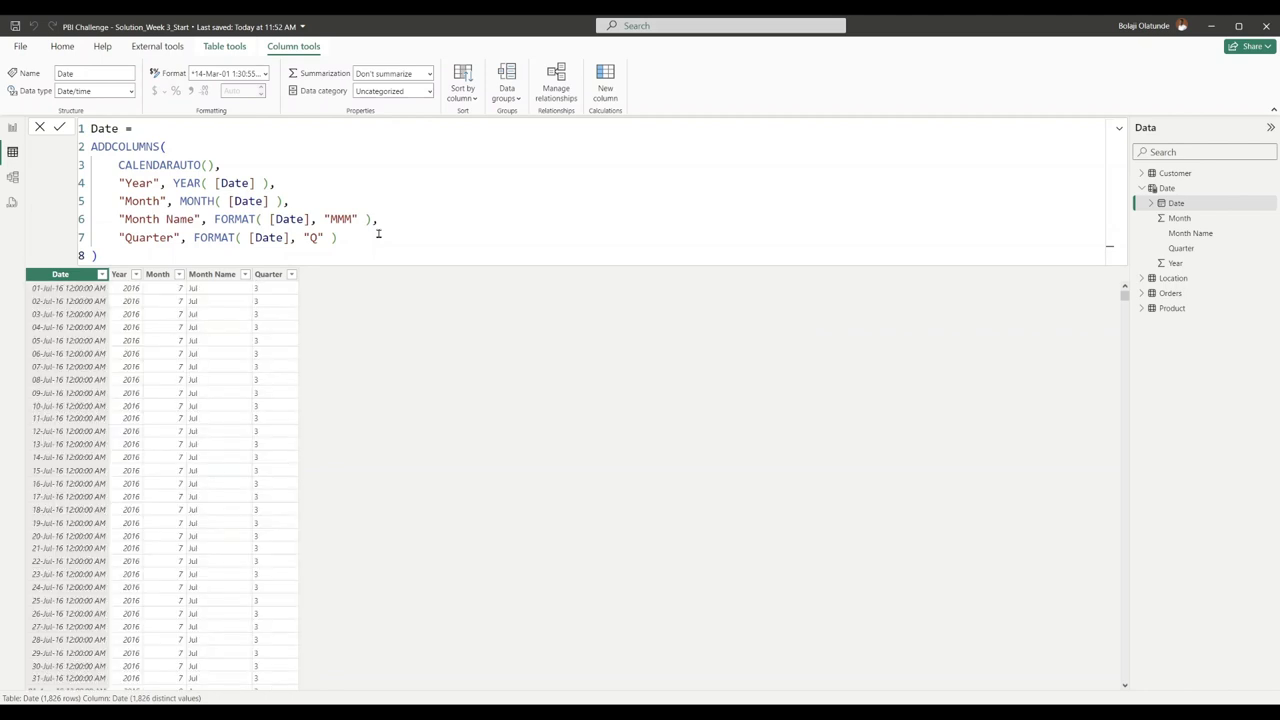
# Step: Change the format code to "\QQ" so labels read like Q3, and commit
pyautogui.click(311, 237)
pyautogui.write('\\QQ"')
pyautogui.doubleClick(320, 240)
pyautogui.click(321, 240)
pyautogui.moveTo(325, 240); pyautogui.dragTo(331, 241)
pyautogui.click(358, 237)
pyautogui.press('Return')
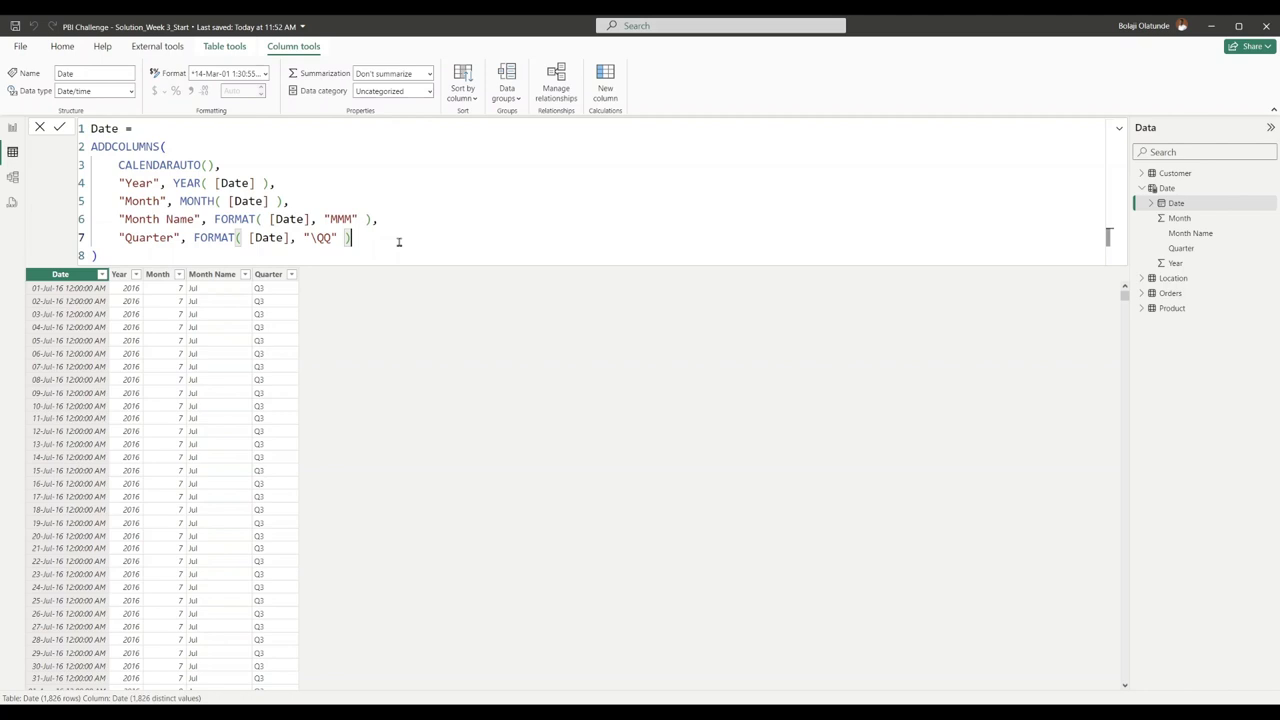
# Step: Add a "Year-Month", FORMAT( [Date], "YYYY-MMM" ) line and commit the formula
pyautogui.write(',')
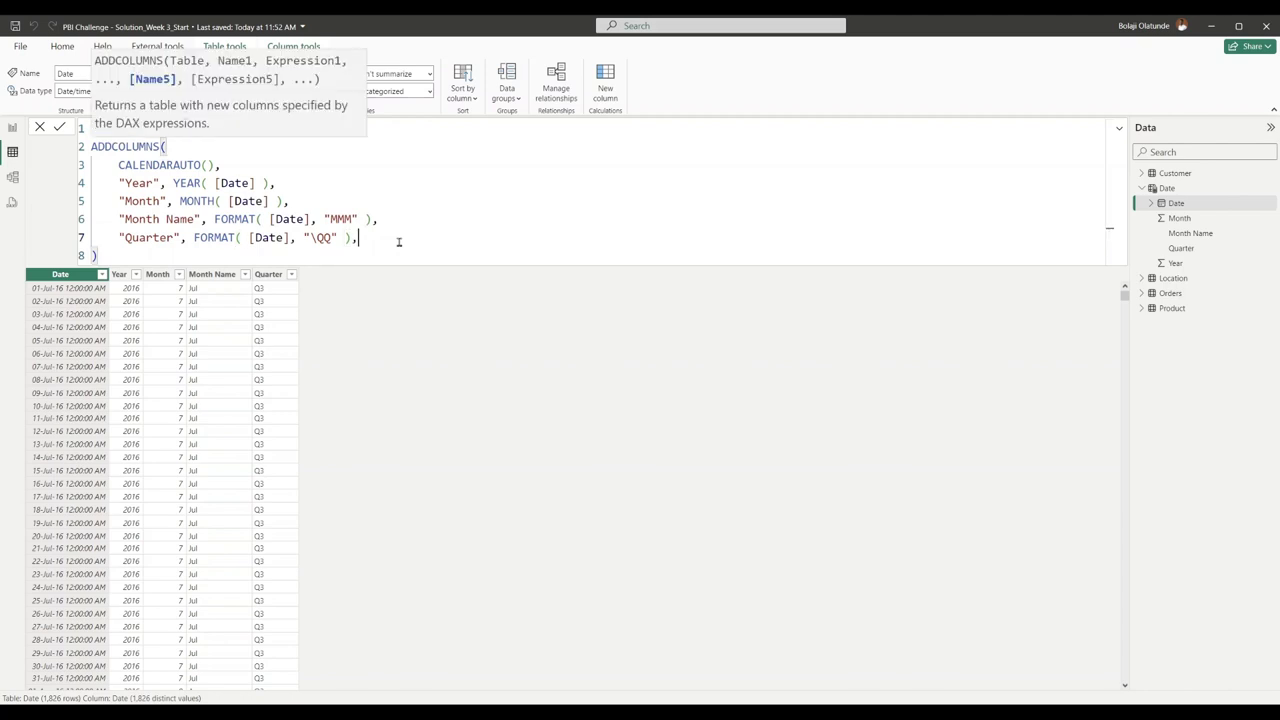
pyautogui.hotkey('shift', 'Return')
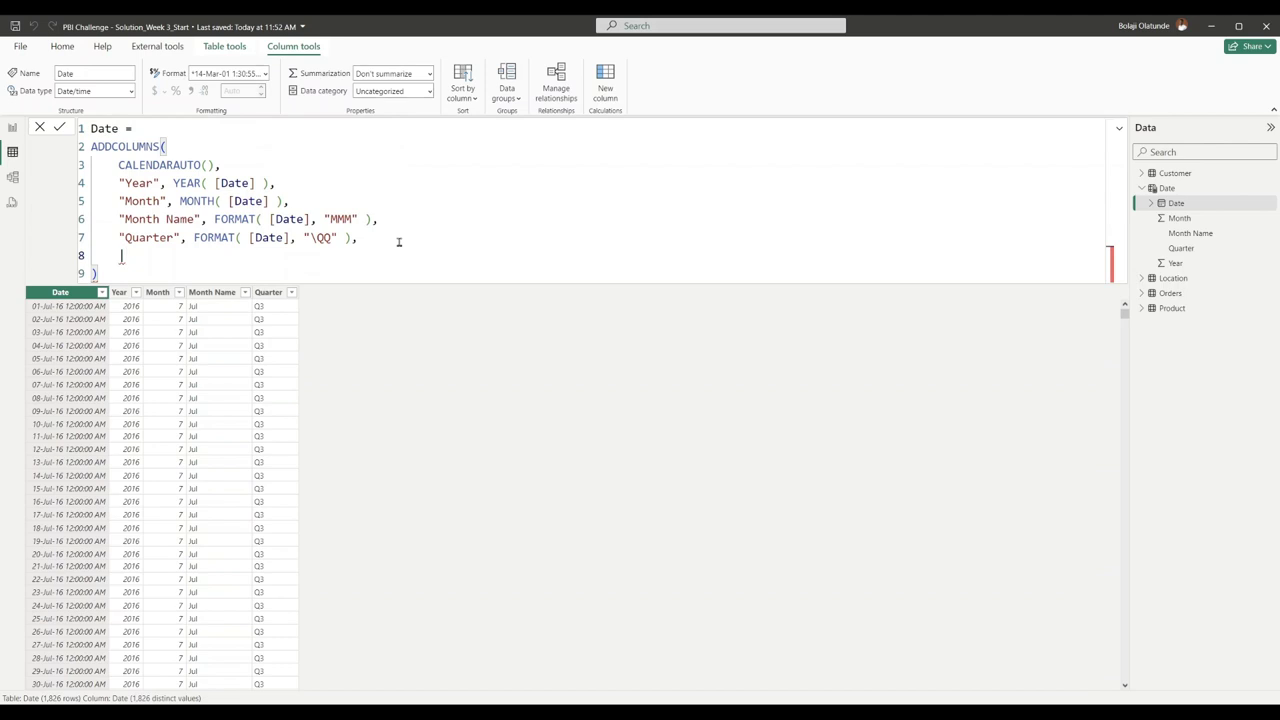
pyautogui.write('"Seas')
pyautogui.press('BackSpace')
pyautogui.press('BackSpace')
pyautogui.press('BackSpace')
pyautogui.press('BackSpace')
pyautogui.write('Year-Month", ')
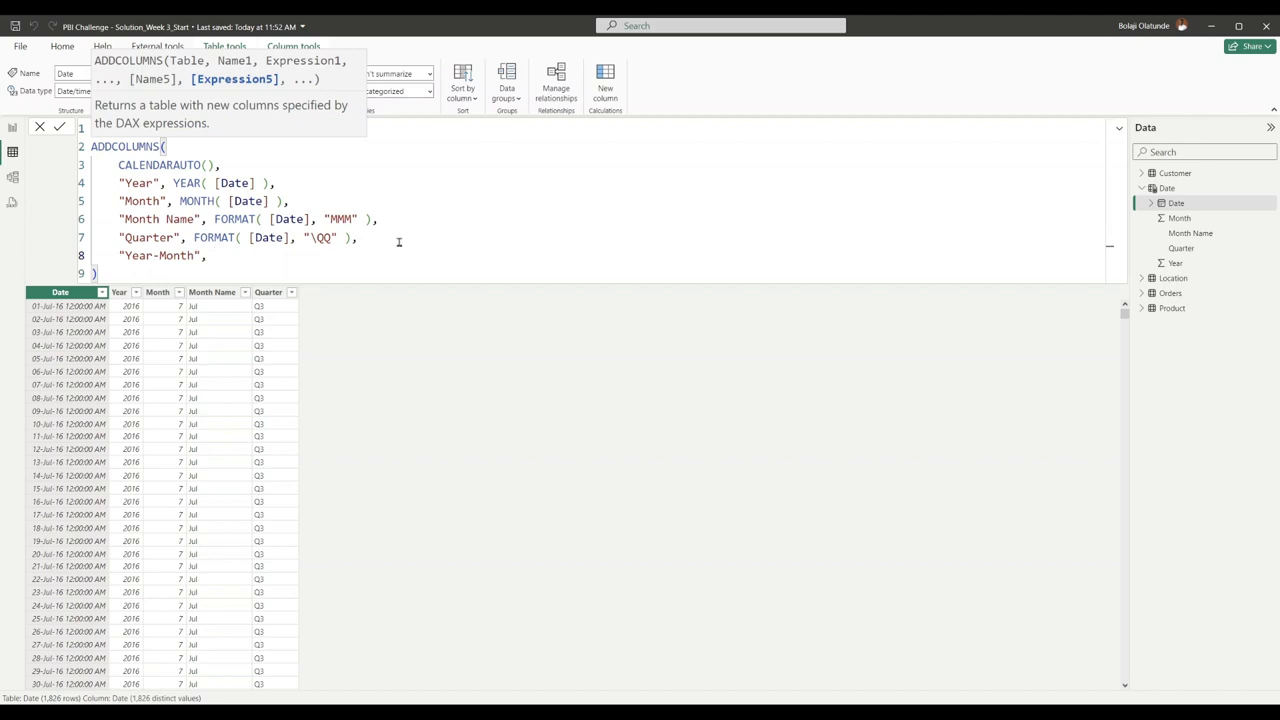
pyautogui.write('FORMAT(')
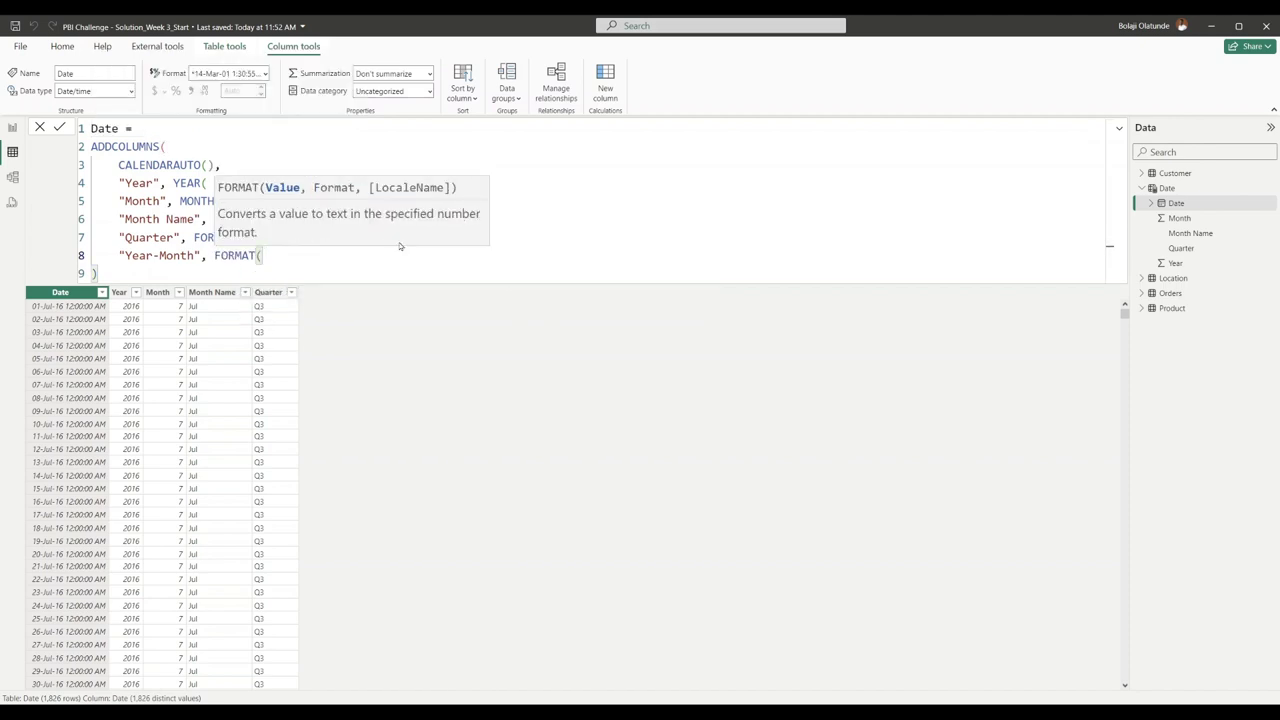
pyautogui.write(' [Date], "')
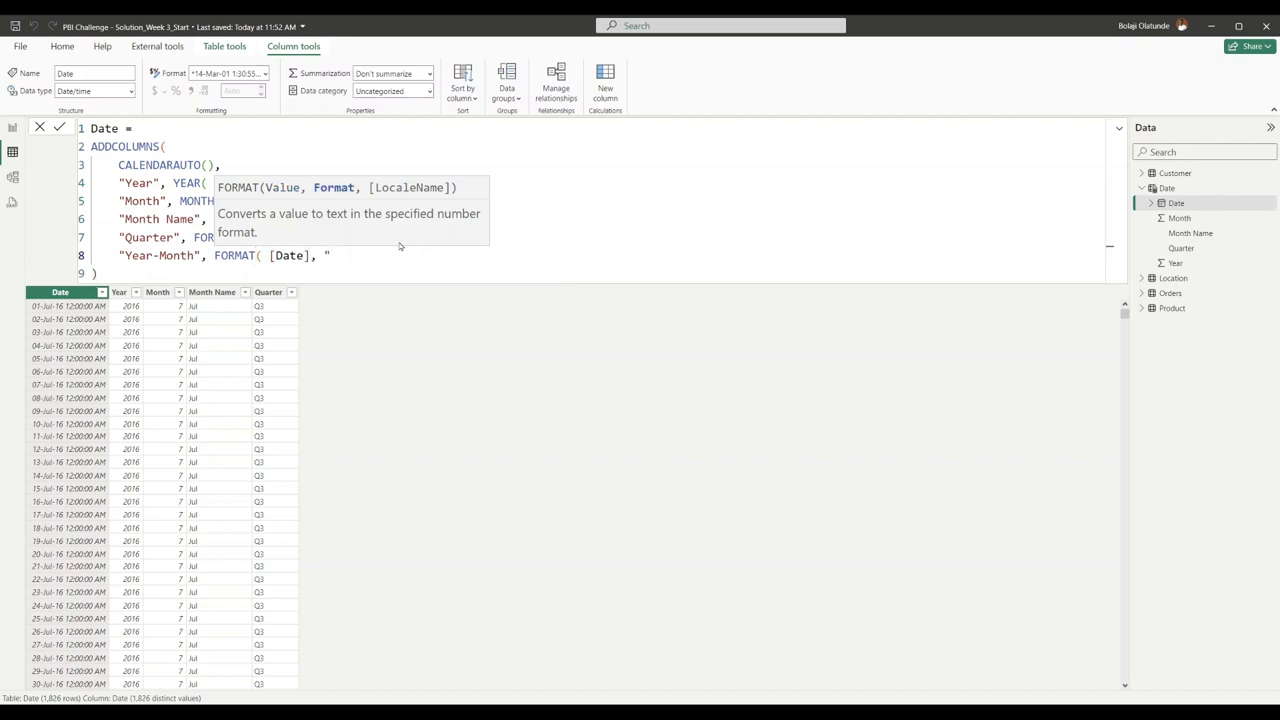
pyautogui.write('YYYY-MMM" )')
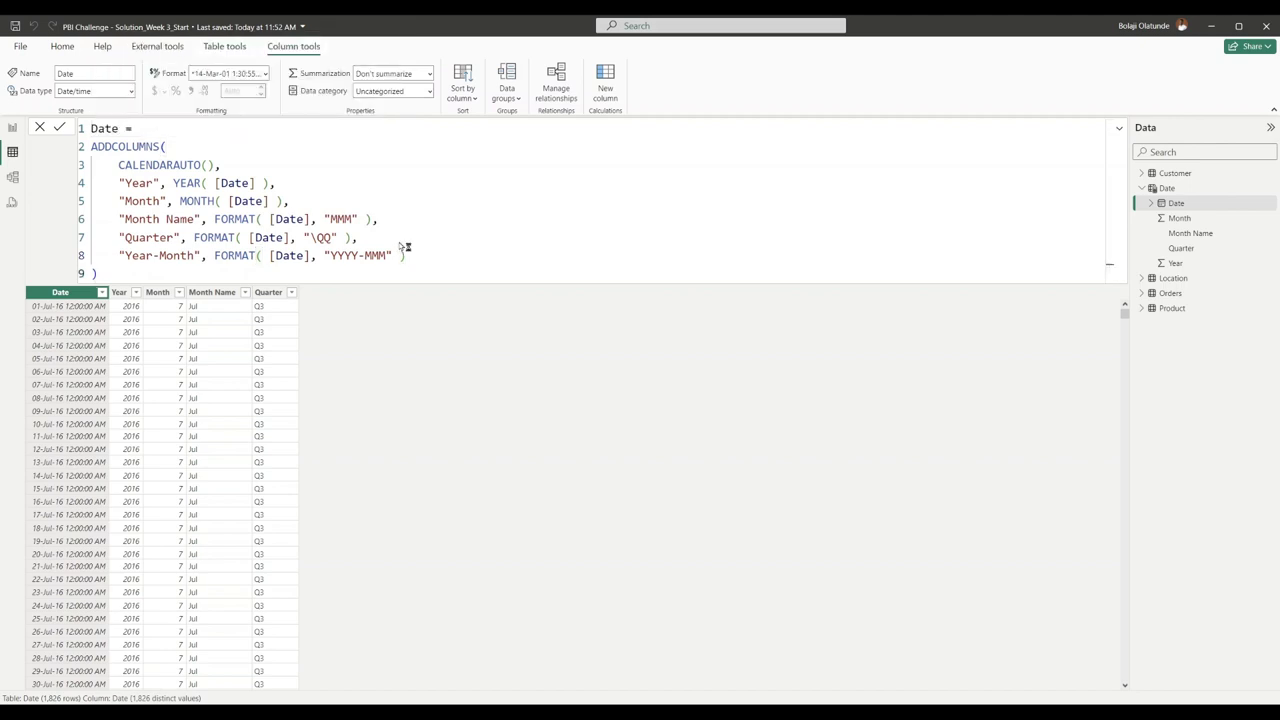
pyautogui.press('Return')
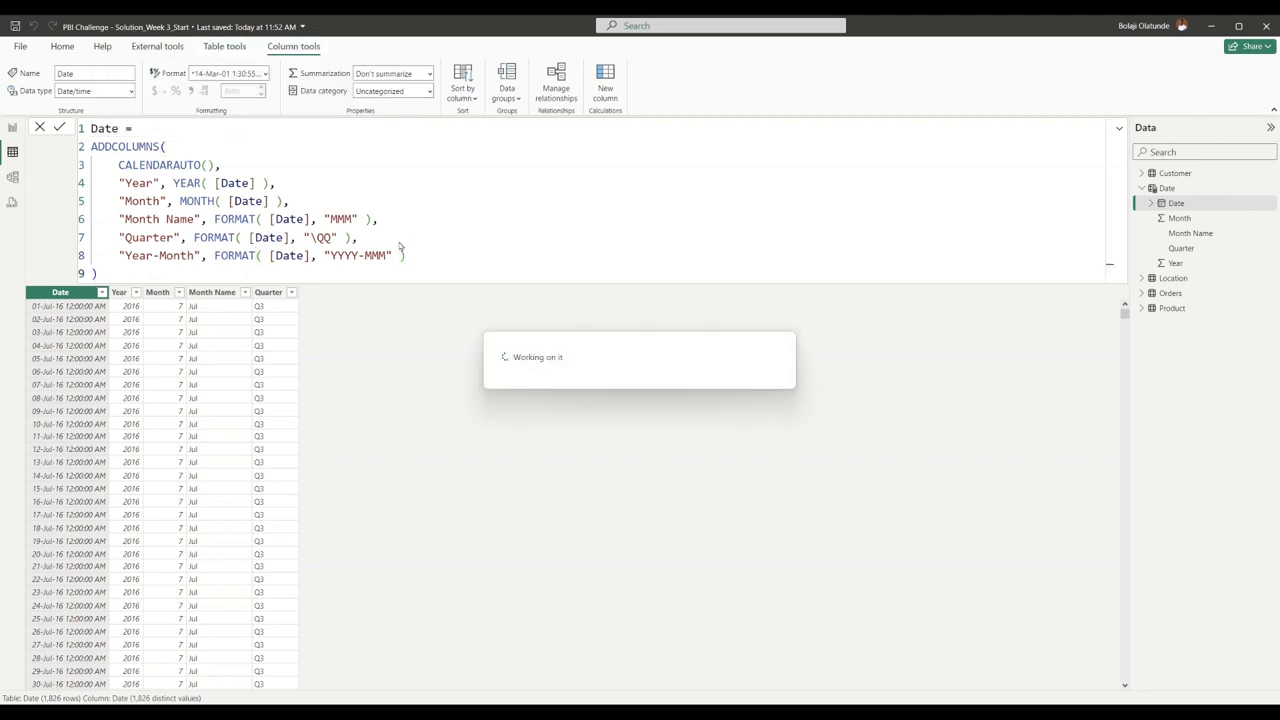